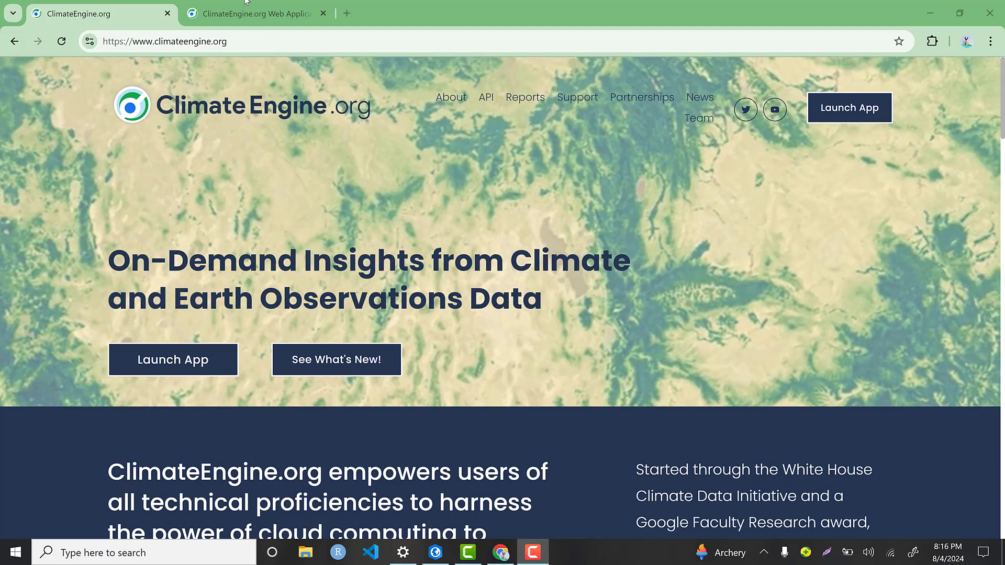
Switch to the ClimateEngine.org web application and dismiss its welcome window
{"action": "left_click", "coordinate": [244, 9]}
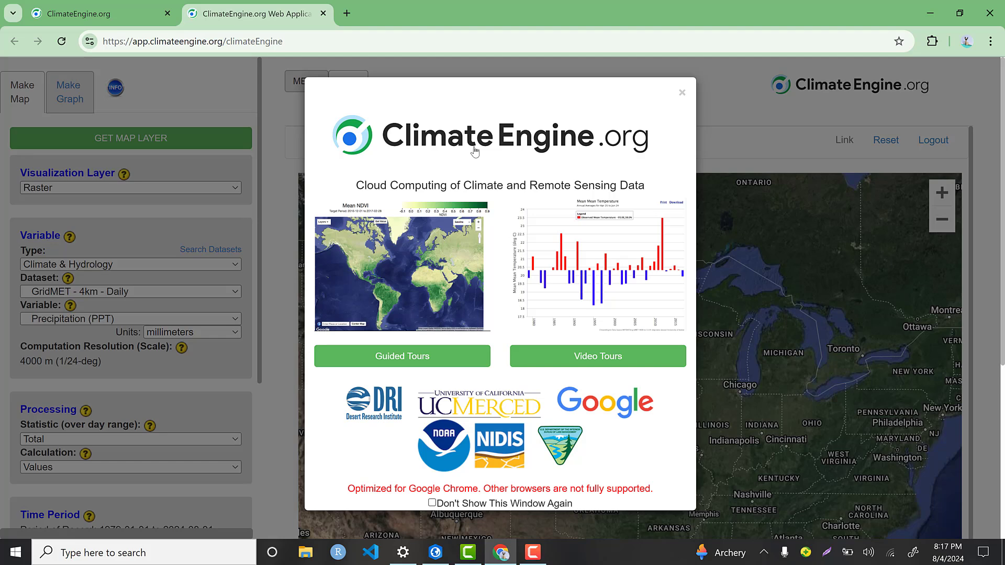
{"action": "left_click", "coordinate": [682, 94]}
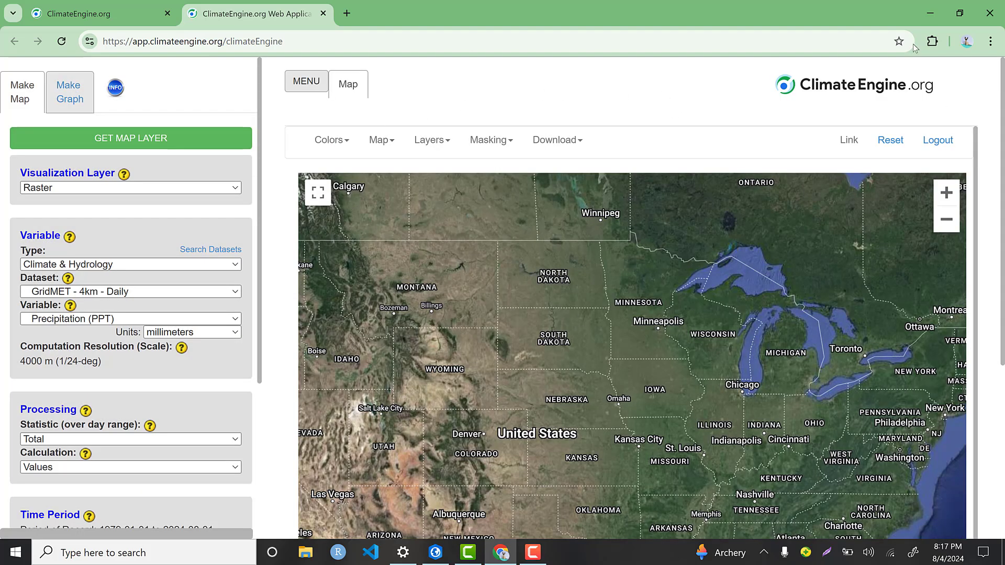
{"action": "left_click", "coordinate": [309, 194]}
{"action": "key", "text": "F9"}
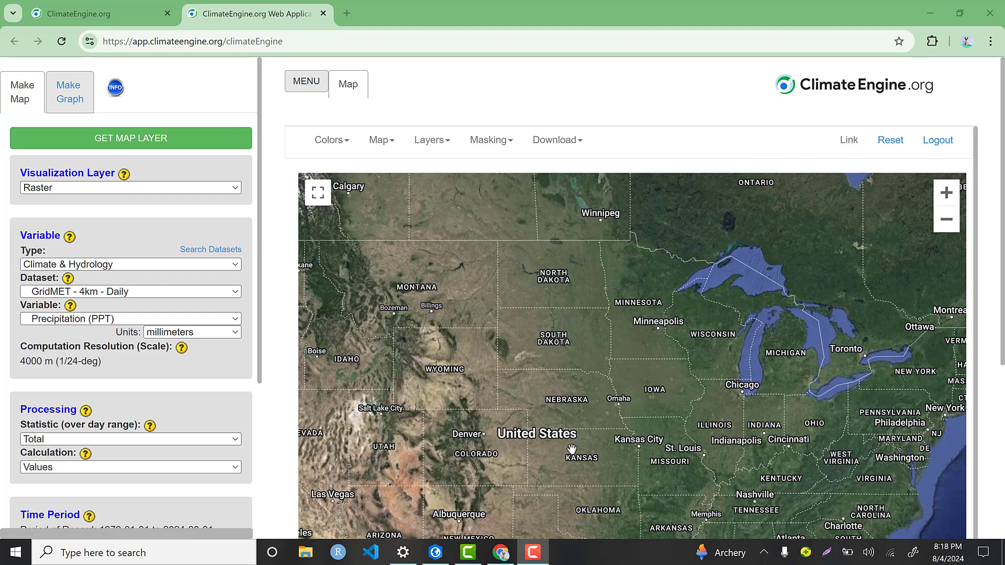
Review the available variable types and the datasets offered for Climate & Hydrology
{"action": "left_click", "coordinate": [239, 264]}
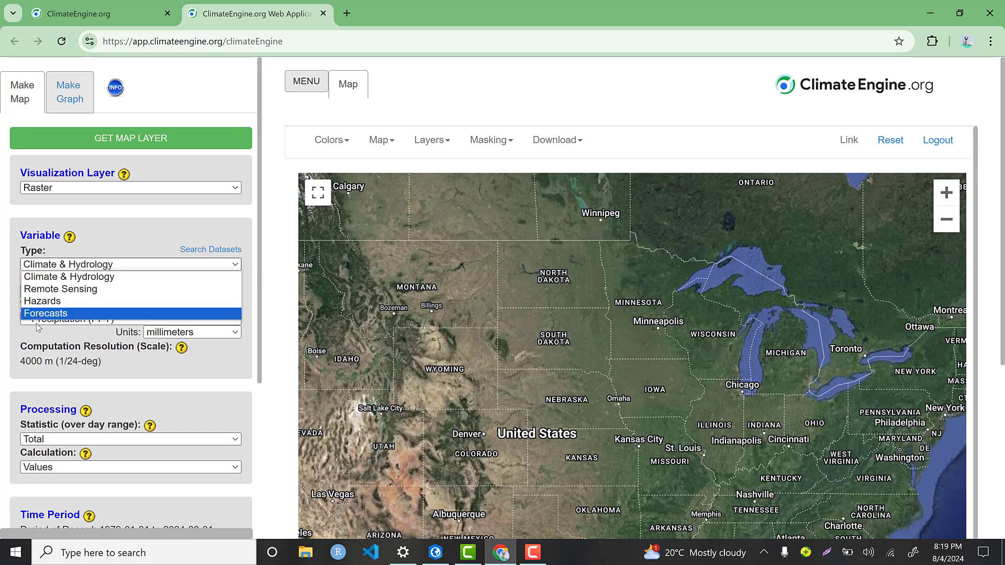
{"action": "left_click", "coordinate": [12, 343]}
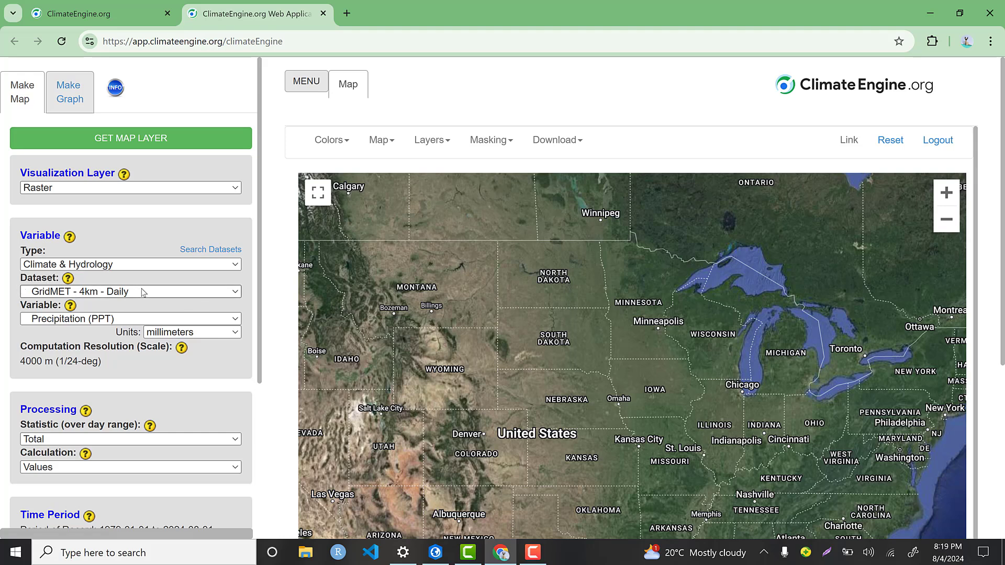
{"action": "left_click", "coordinate": [113, 266]}
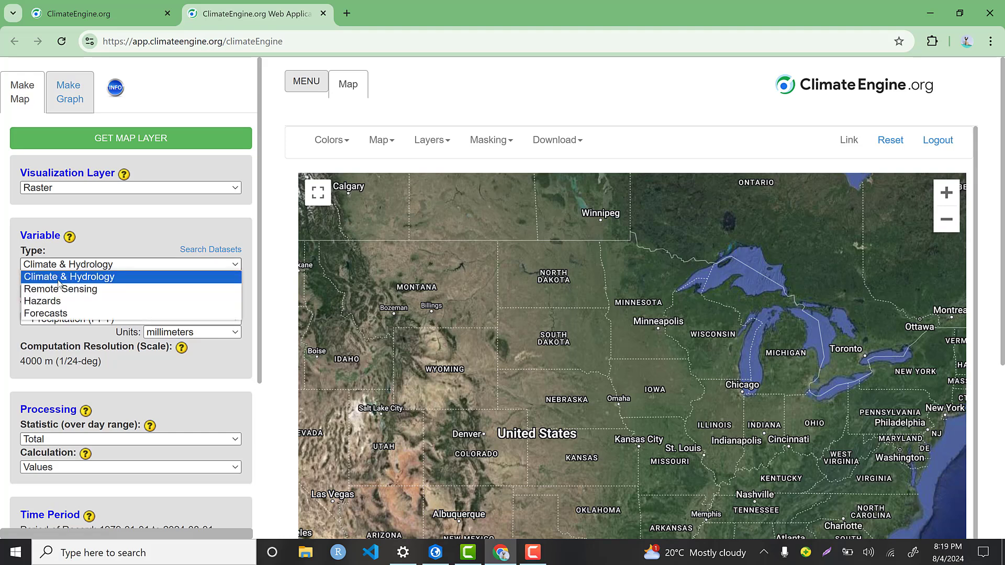
{"action": "left_click", "coordinate": [77, 278]}
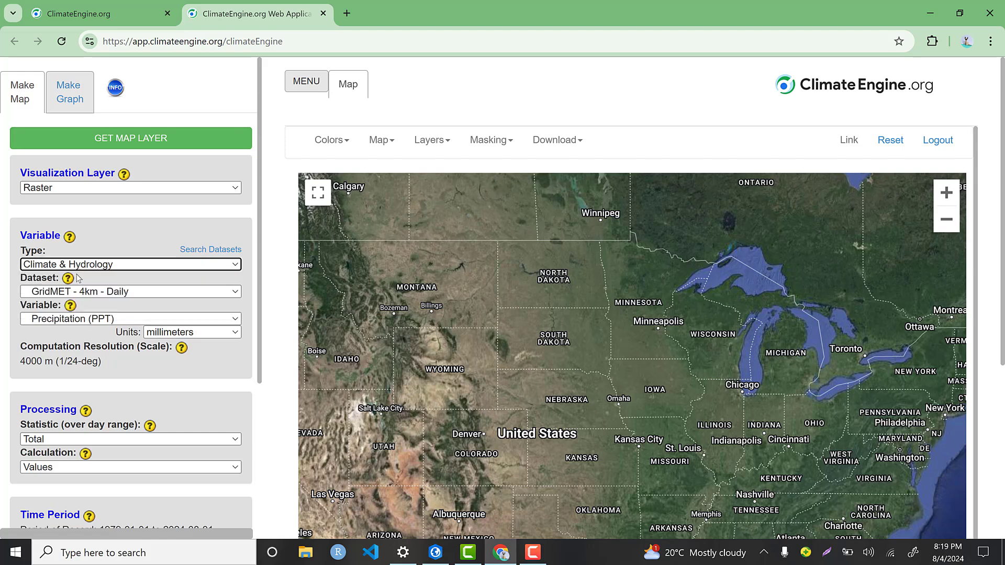
{"action": "left_click", "coordinate": [229, 292]}
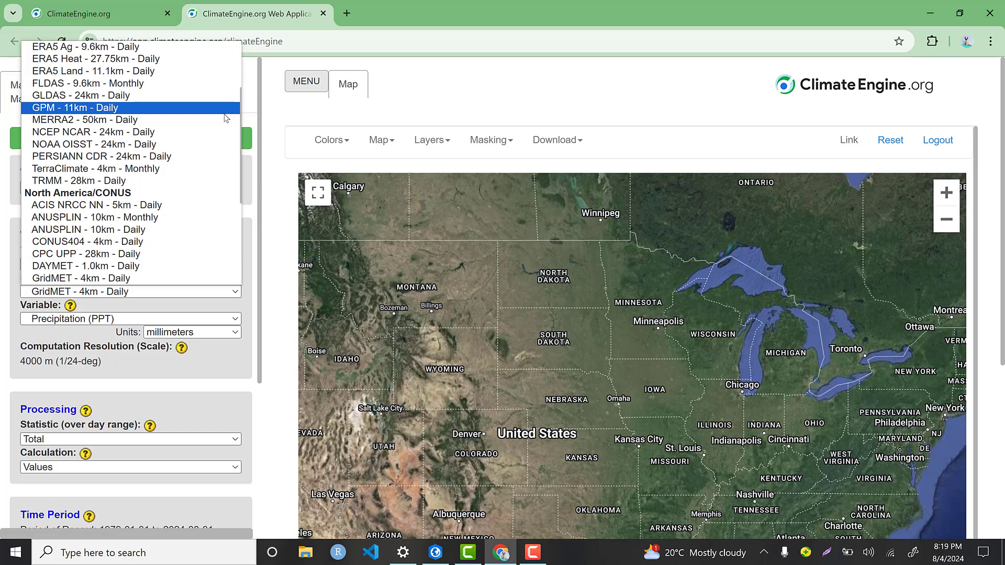
{"action": "left_click", "coordinate": [454, 20]}
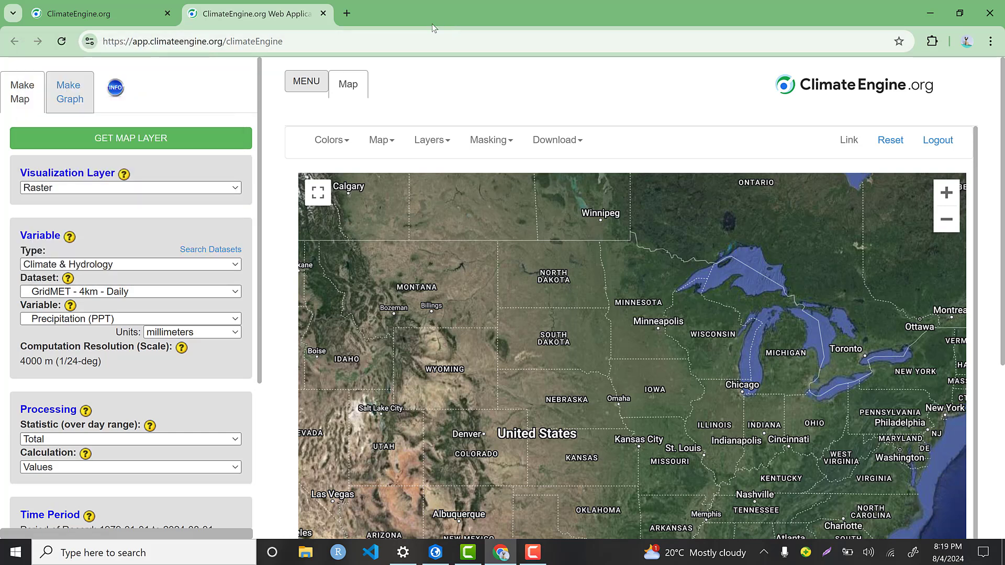
Set the variable type to Remote Sensing and look through its Landsat and MODIS datasets
{"action": "left_click", "coordinate": [161, 264]}
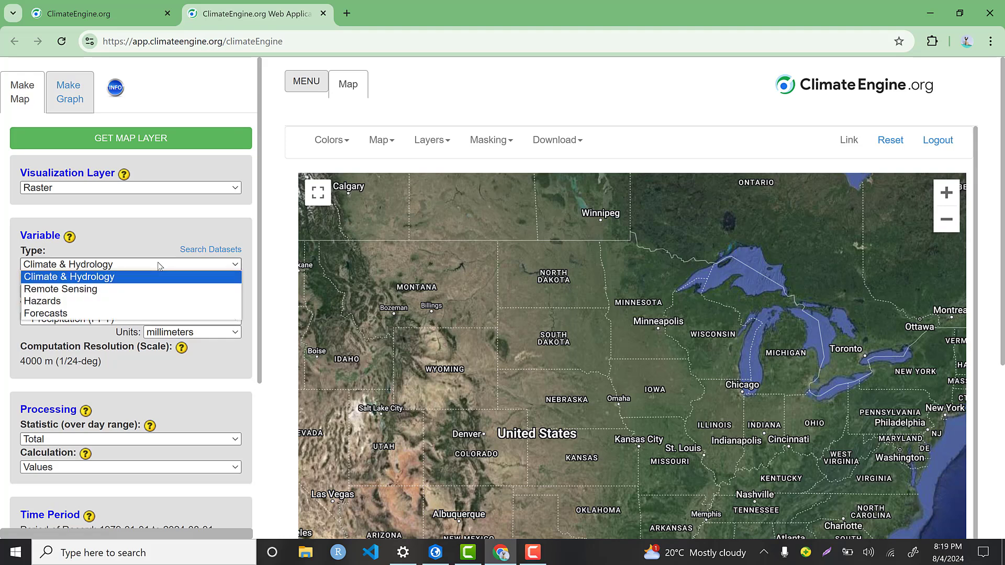
{"action": "left_click", "coordinate": [110, 292]}
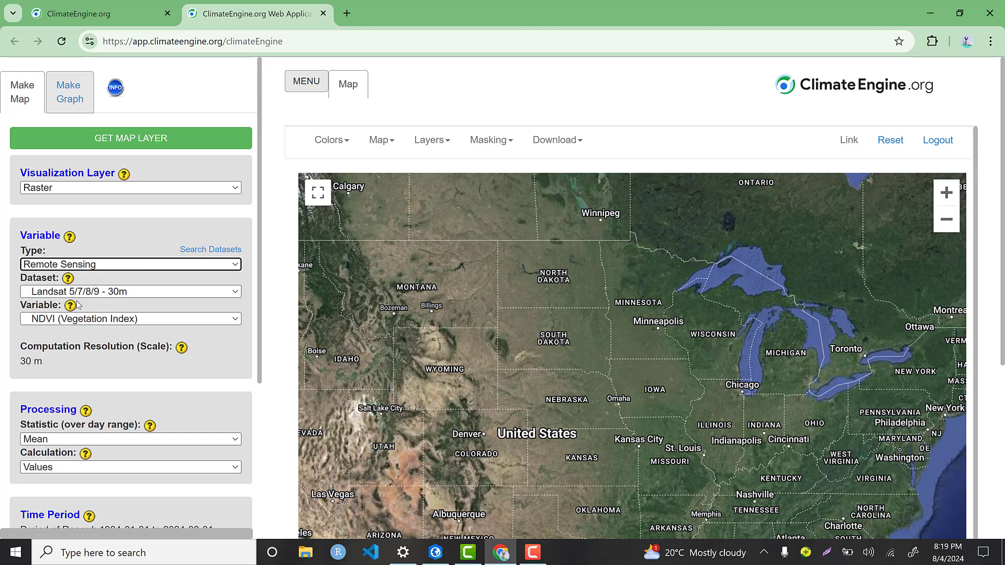
{"action": "left_click", "coordinate": [209, 292]}
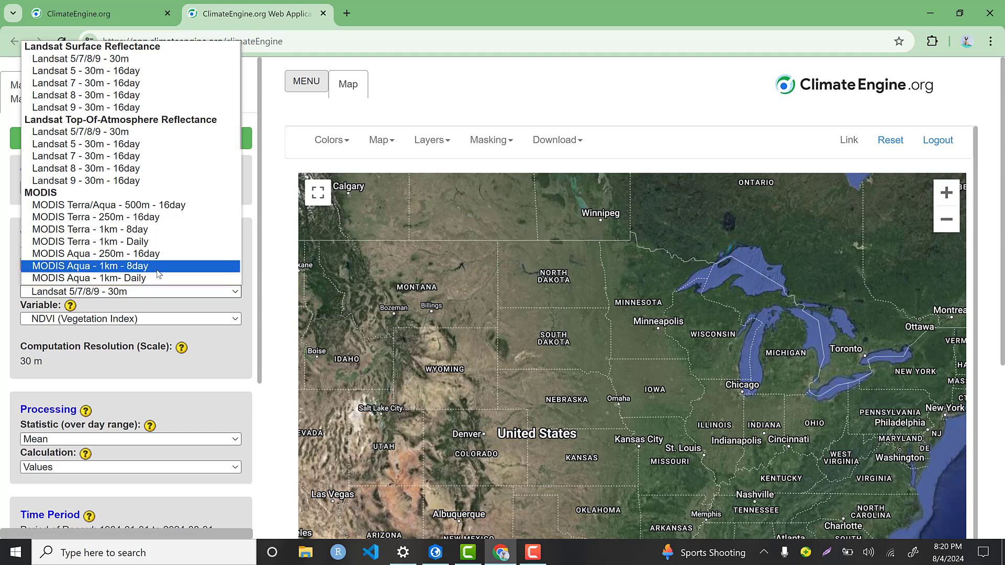
{"action": "left_click", "coordinate": [229, 362]}
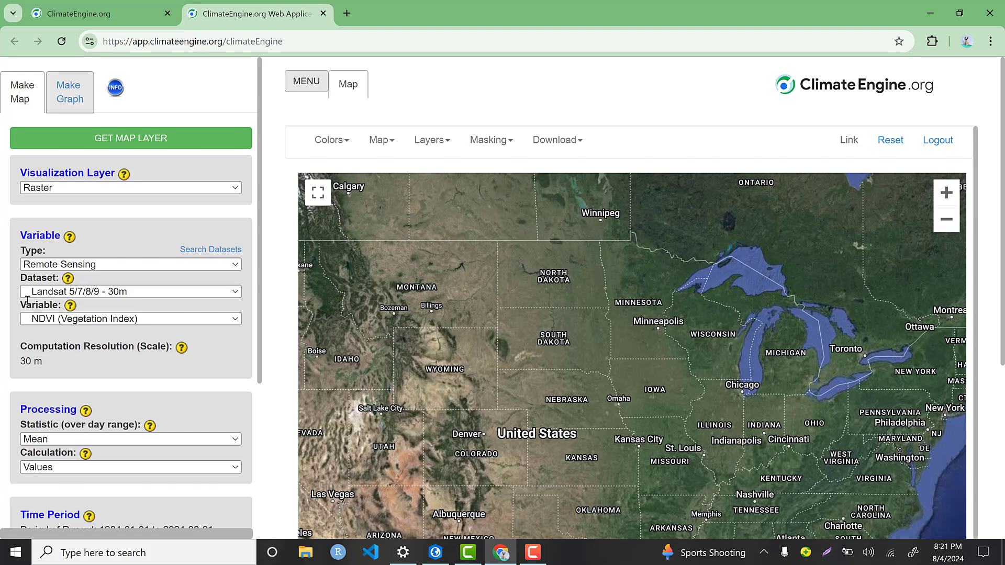
Review the variables offered for the Landsat 5/7/8/9 dataset and check its computation resolution
{"action": "left_click", "coordinate": [94, 323]}
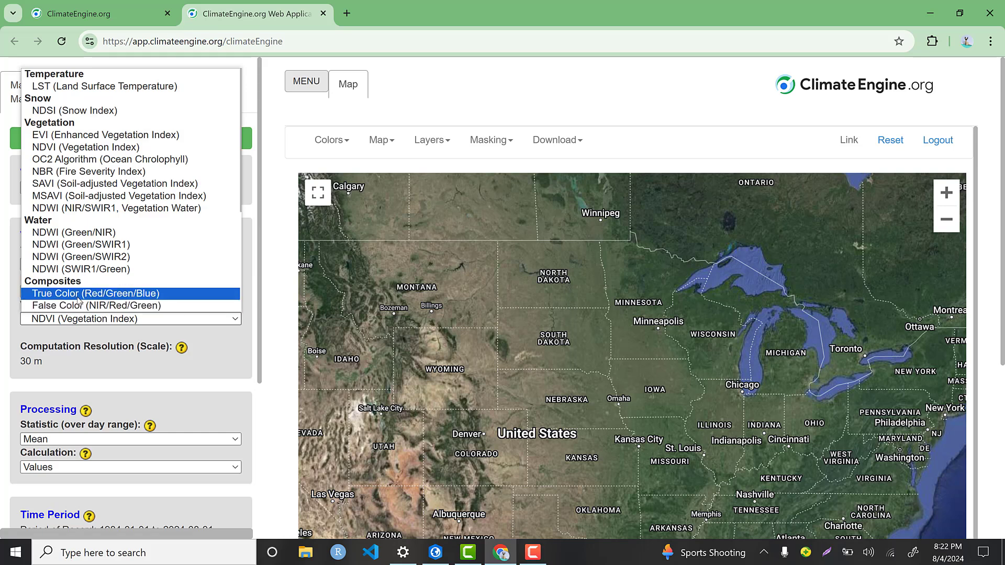
{"action": "left_click", "coordinate": [95, 379]}
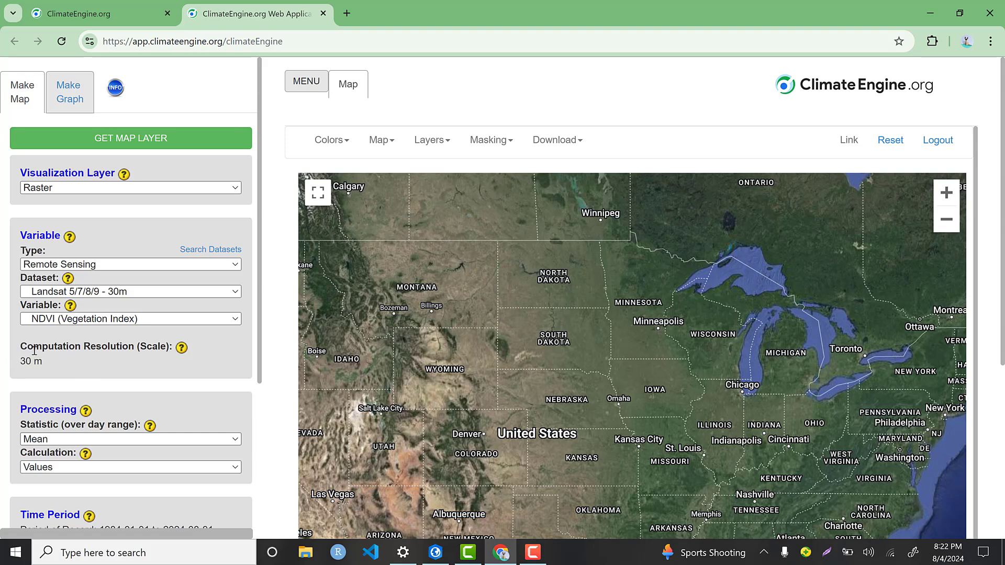
{"action": "left_click_drag", "start_coordinate": [45, 365], "coordinate": [20, 363]}
Choose the MODIS Terra/Aqua - 500m - 16day dataset and check its computation resolution
{"action": "left_click", "coordinate": [142, 291]}
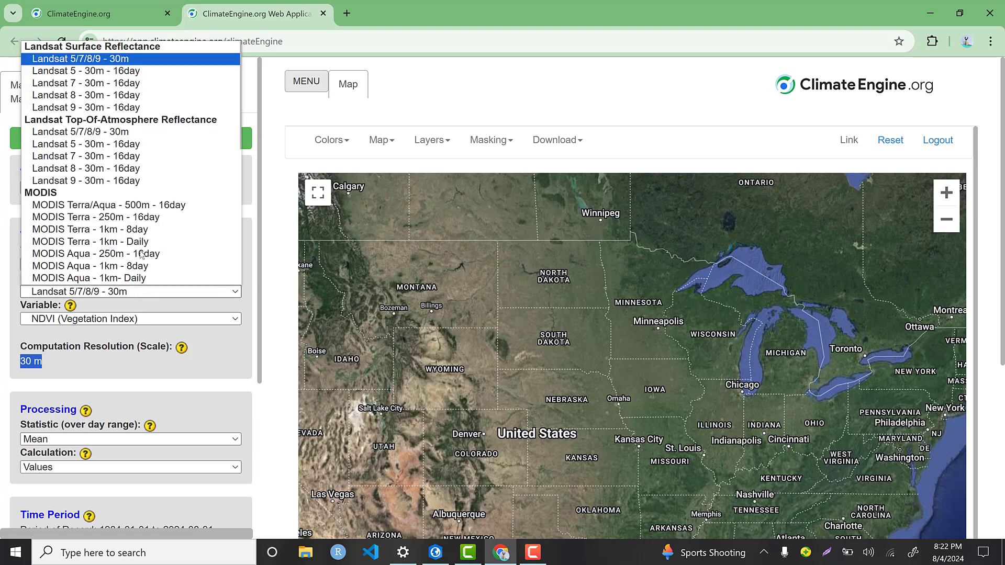
{"action": "left_click", "coordinate": [138, 207]}
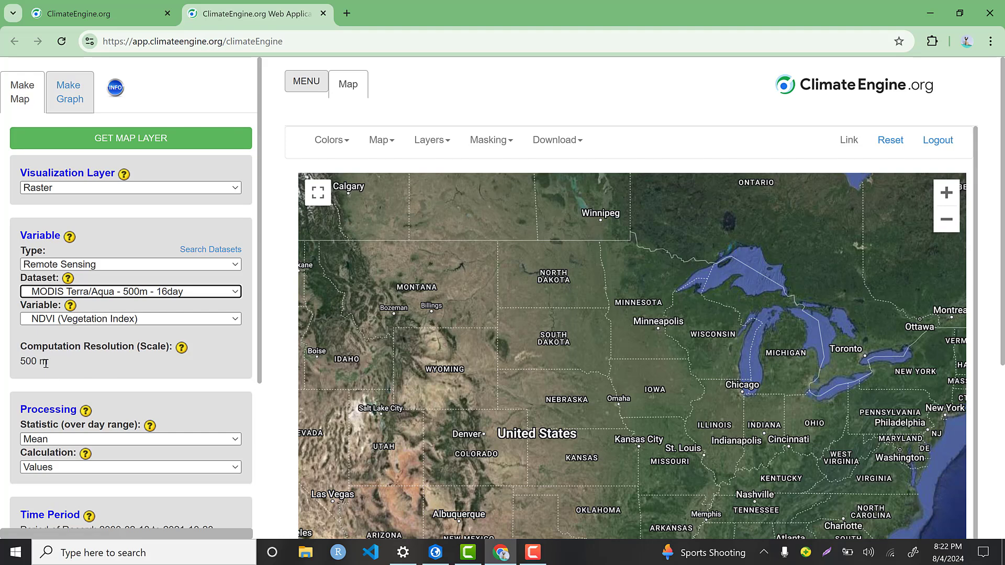
{"action": "left_click_drag", "start_coordinate": [46, 362], "coordinate": [20, 366]}
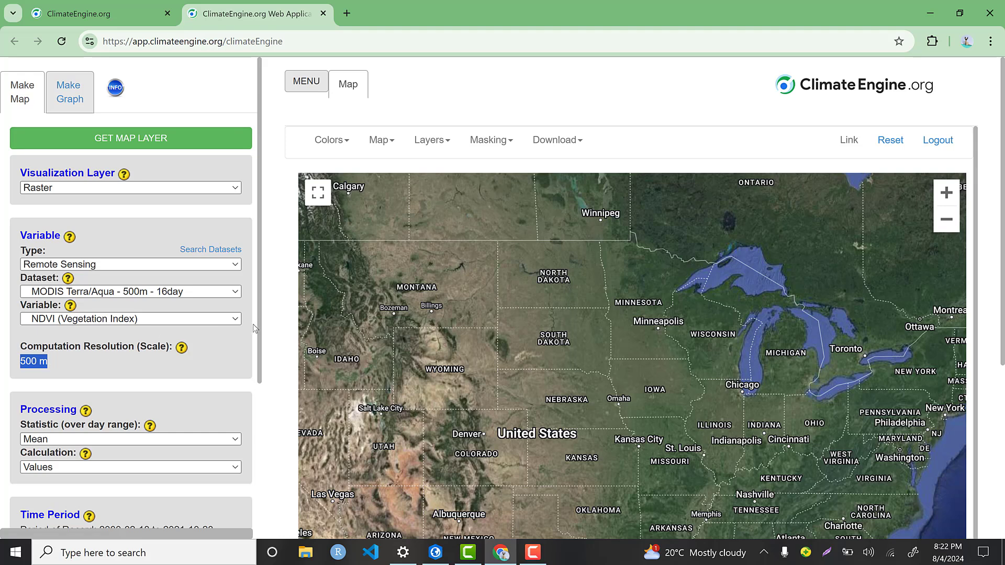
Review the processing choices for the statistic over the day range and for the calculation
{"action": "left_click_drag", "start_coordinate": [256, 325], "coordinate": [260, 360]}
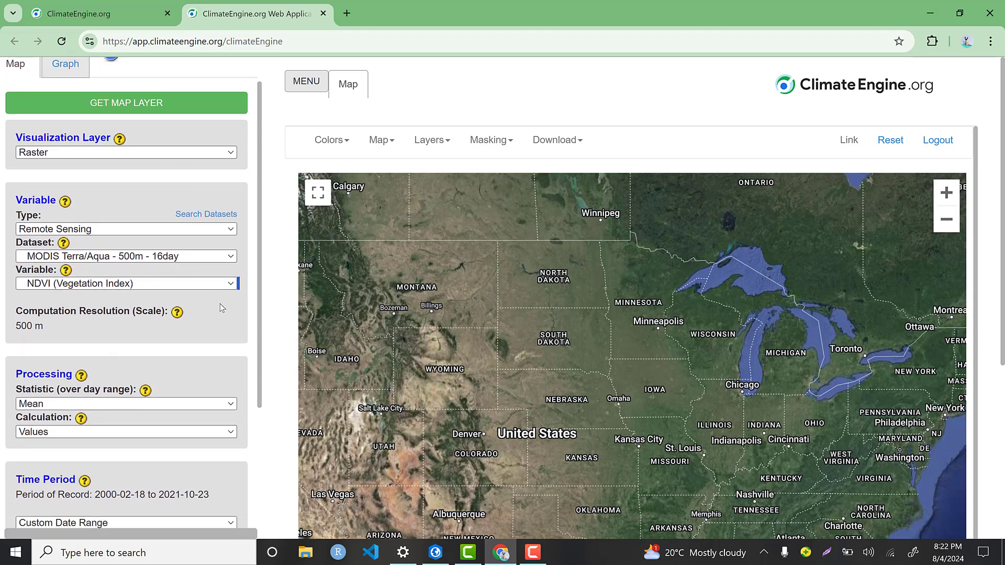
{"action": "left_click", "coordinate": [83, 406]}
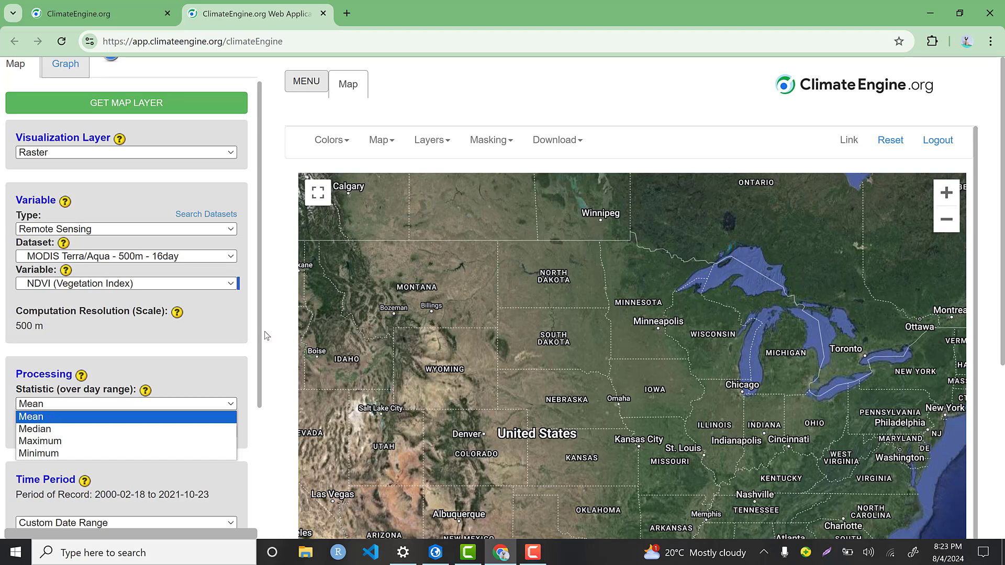
{"action": "left_click_drag", "start_coordinate": [260, 337], "coordinate": [261, 351]}
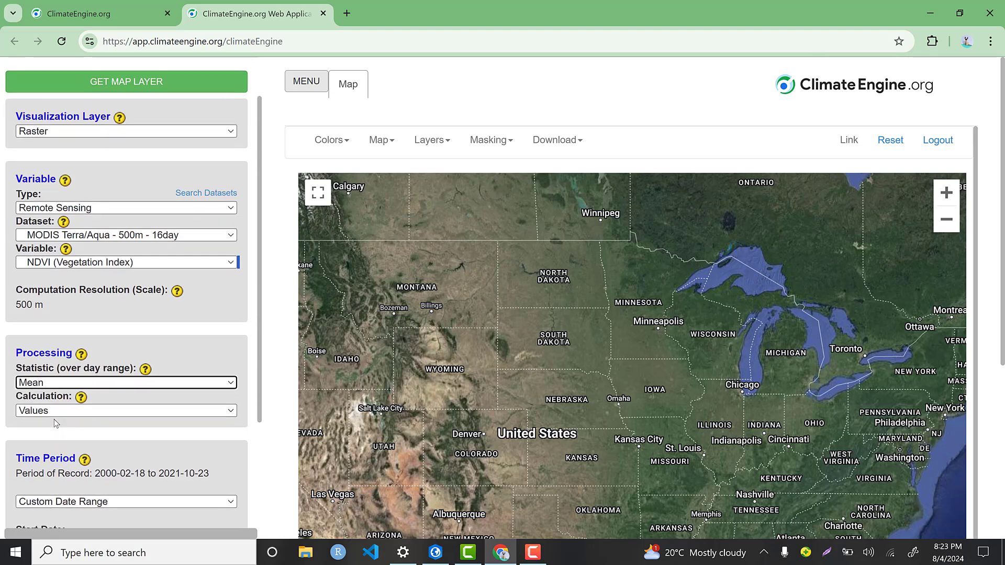
{"action": "left_click", "coordinate": [70, 411]}
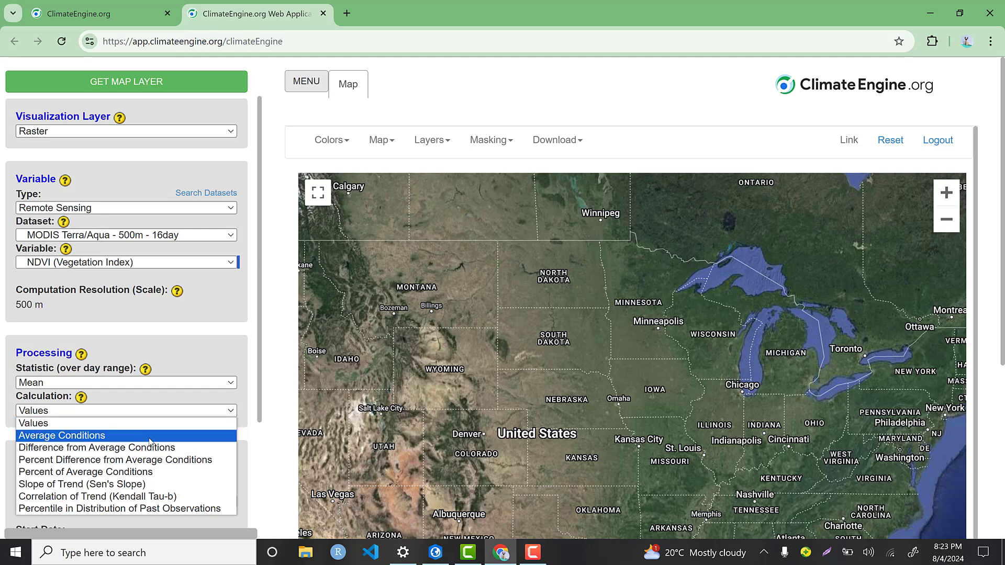
{"action": "left_click", "coordinate": [272, 394]}
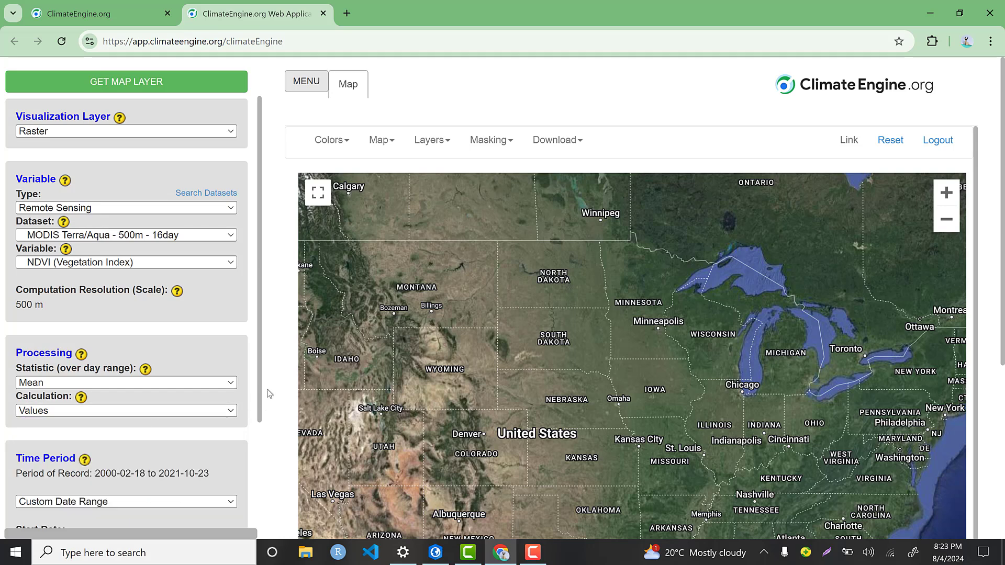
Examine the time period settings and the period of record for the MODIS dataset
{"action": "left_click_drag", "start_coordinate": [260, 397], "coordinate": [256, 463]}
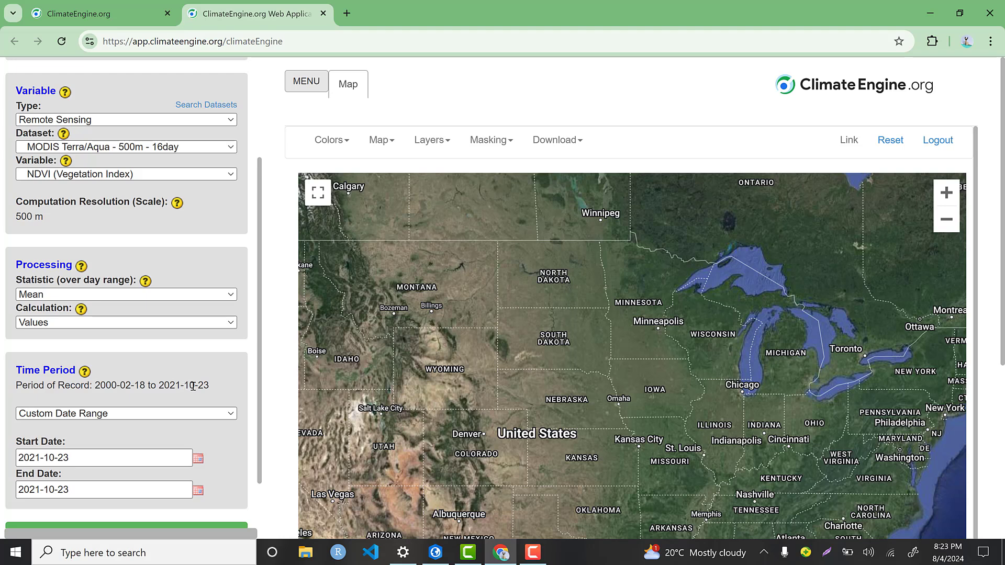
{"action": "left_click_drag", "start_coordinate": [218, 386], "coordinate": [97, 385]}
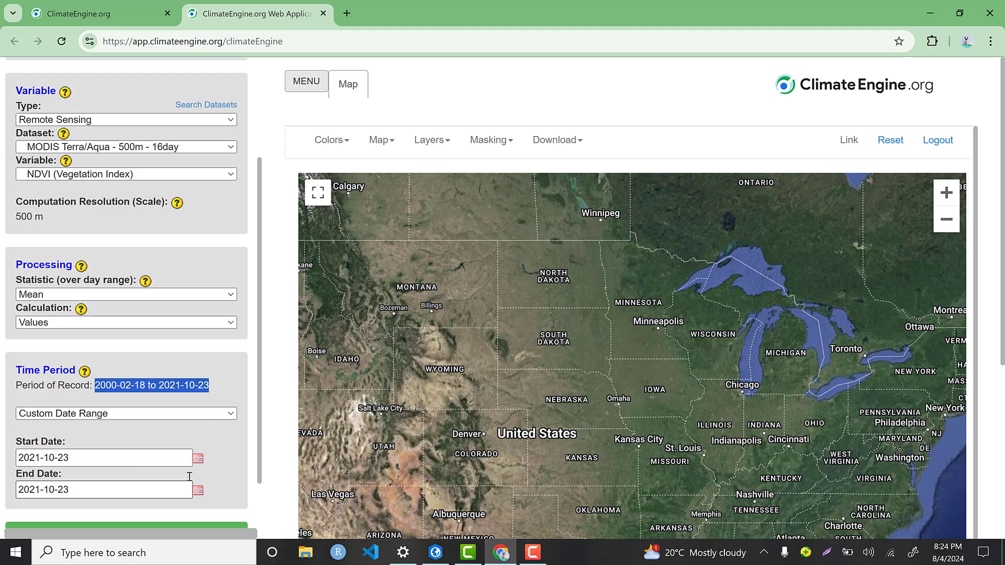
{"action": "left_click", "coordinate": [261, 424]}
{"action": "key", "text": "ctrl+a"}
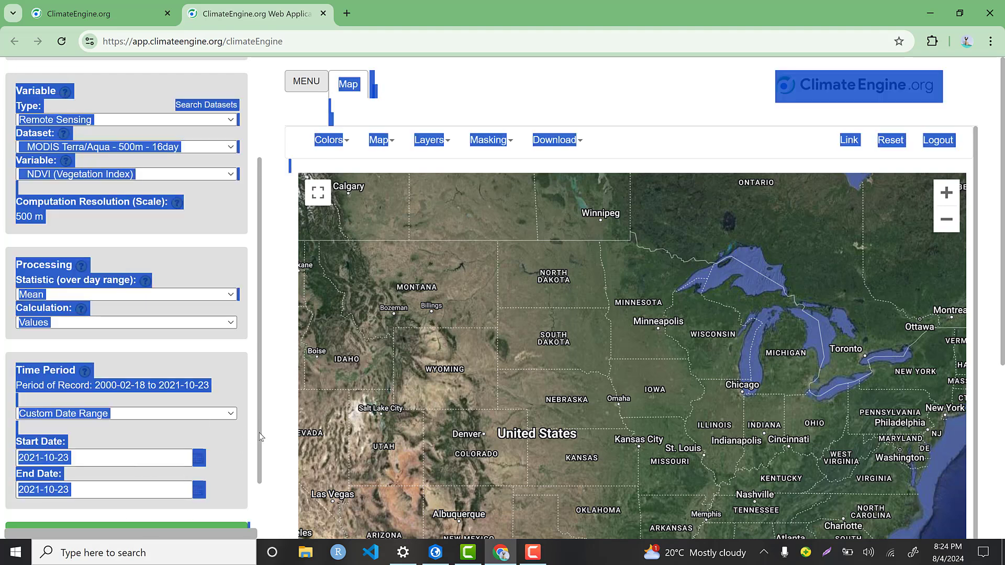
{"action": "left_click", "coordinate": [256, 425]}
{"action": "left_click_drag", "start_coordinate": [256, 425], "coordinate": [246, 453]}
{"action": "left_click", "coordinate": [250, 433]}
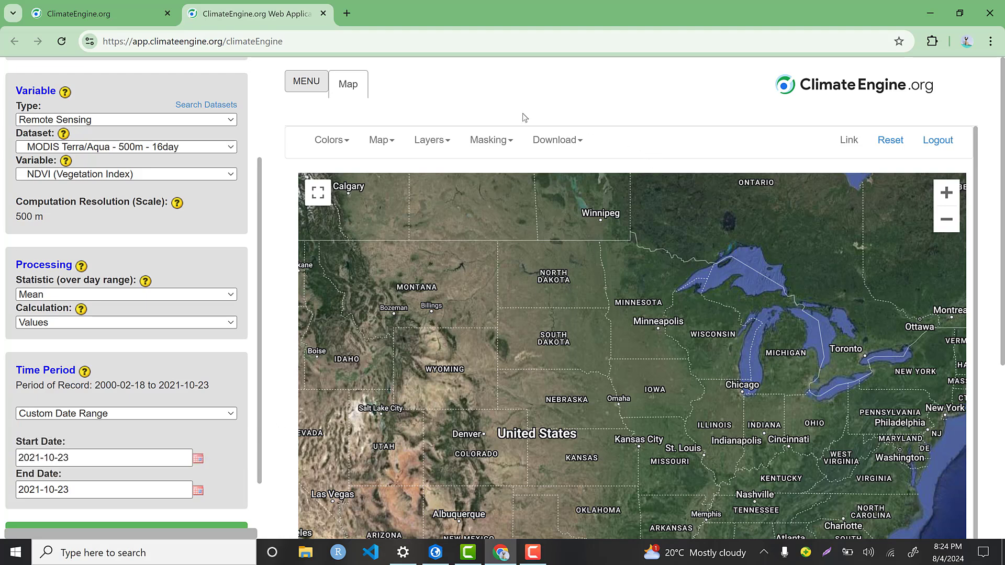
{"action": "key", "text": "F9"}
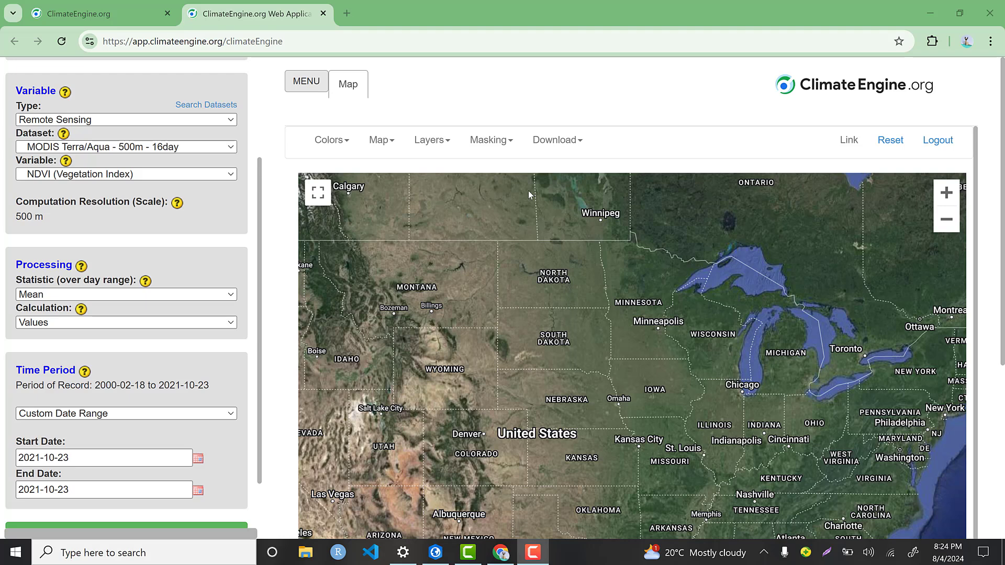
Set the map colors to a Discrete colormap with the Reds palette, checking the choices for the number of colors
{"action": "left_click", "coordinate": [349, 142]}
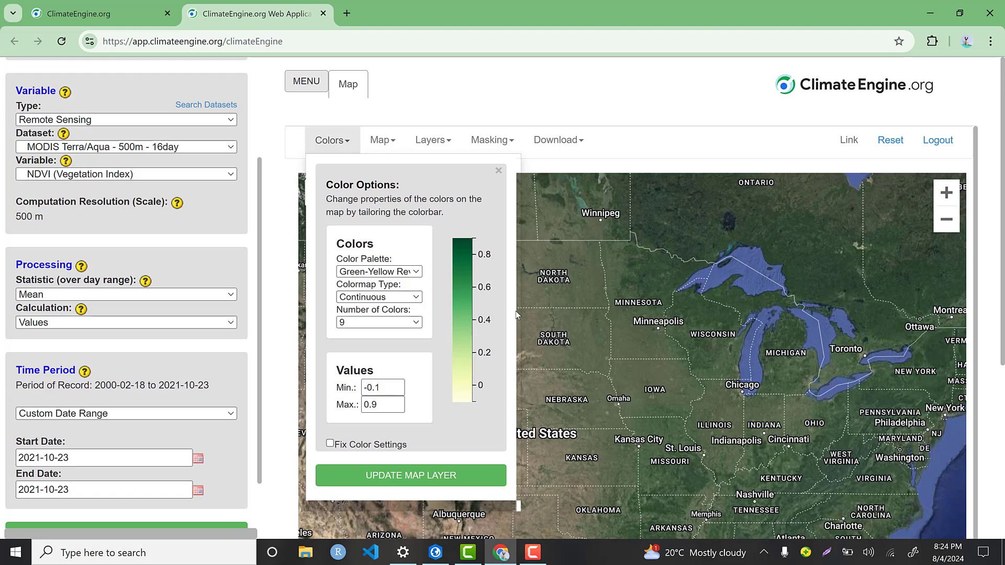
{"action": "left_click", "coordinate": [417, 297]}
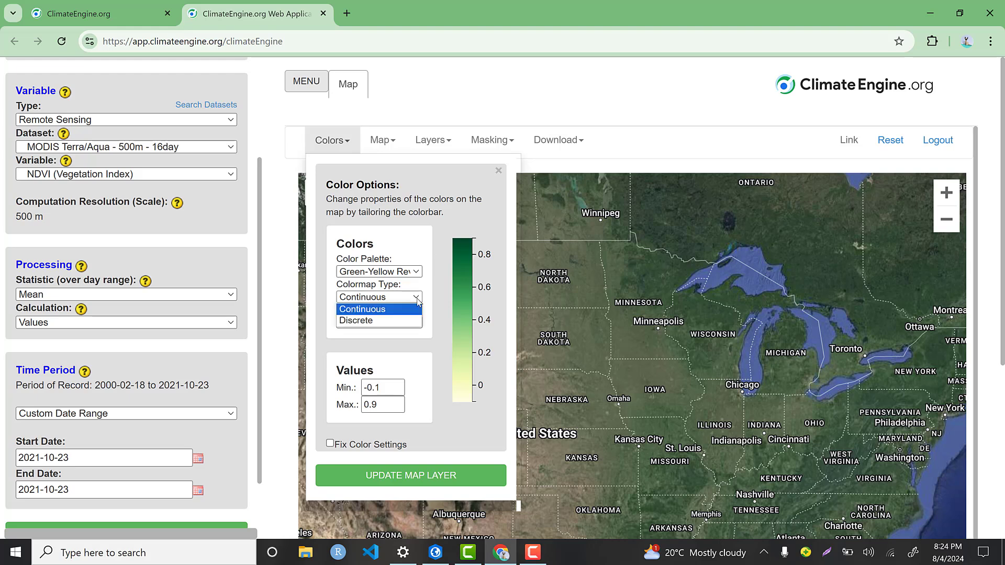
{"action": "left_click", "coordinate": [372, 321]}
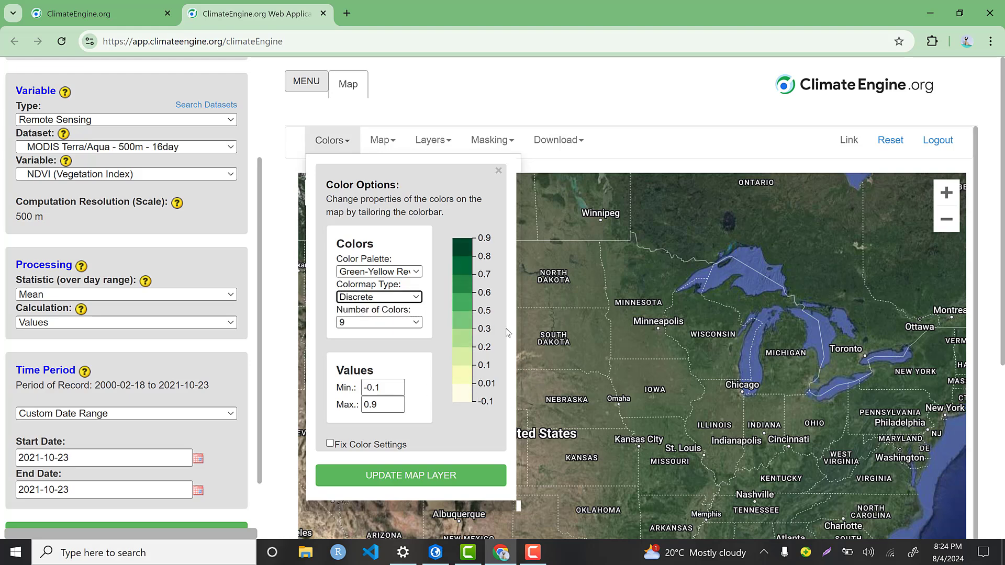
{"action": "left_click", "coordinate": [418, 323]}
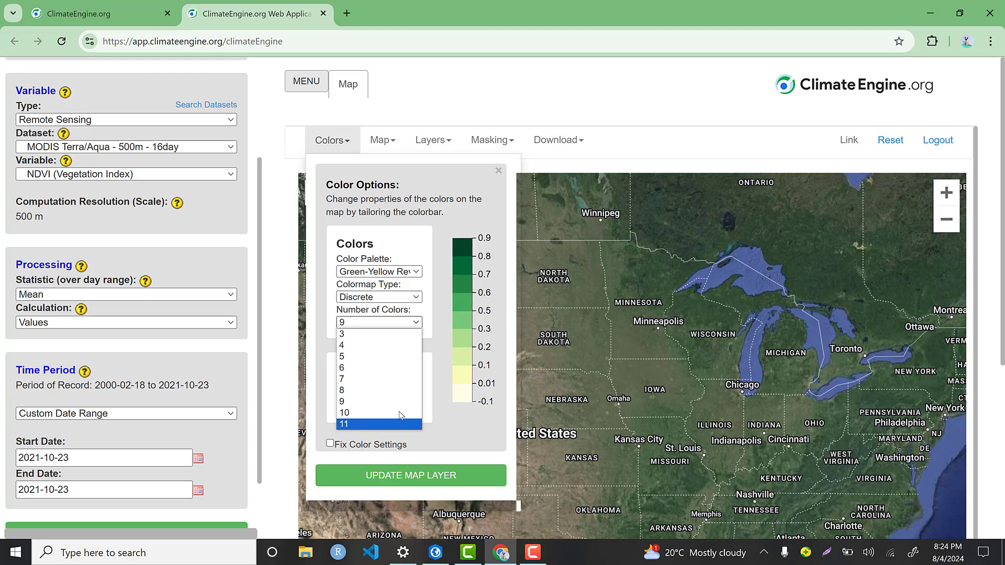
{"action": "left_click", "coordinate": [456, 410]}
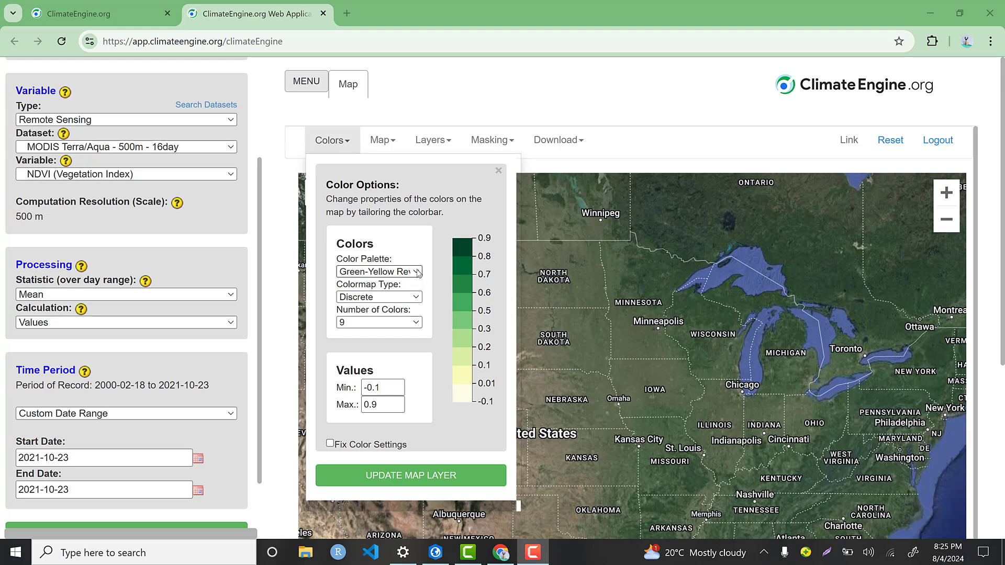
{"action": "left_click", "coordinate": [419, 273]}
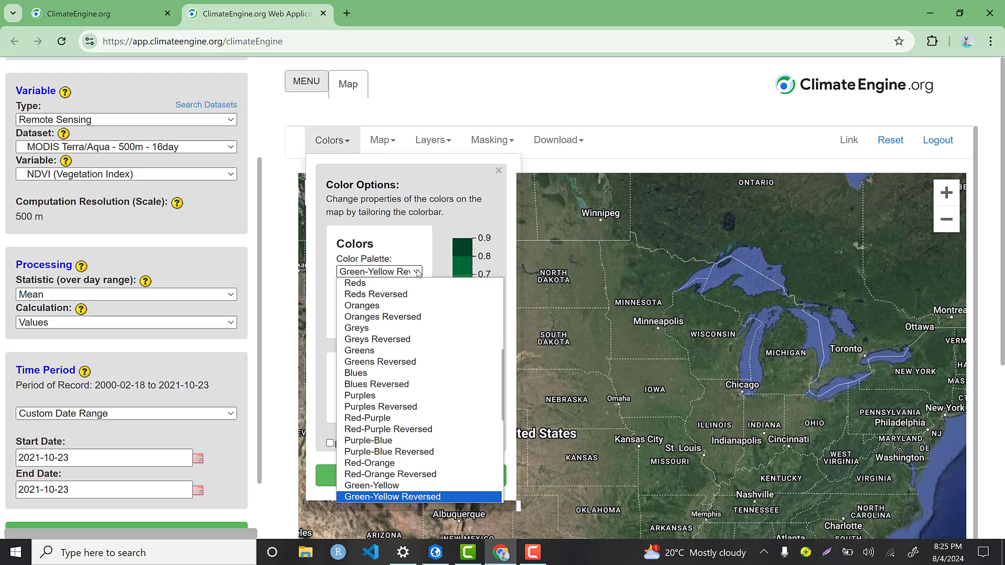
{"action": "left_click", "coordinate": [399, 285]}
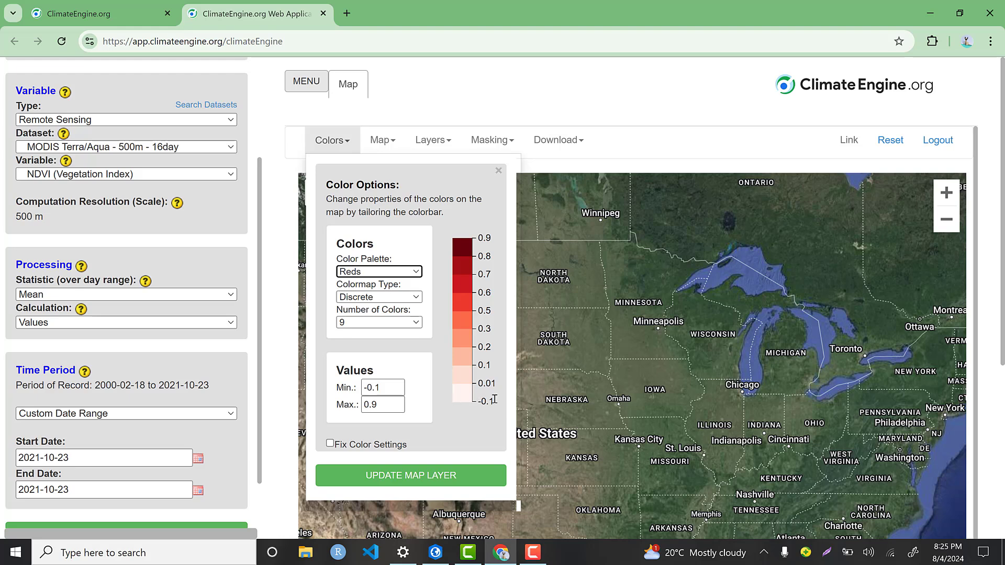
Look through the available color palettes for the map layer and close the color options
{"action": "left_click", "coordinate": [408, 271]}
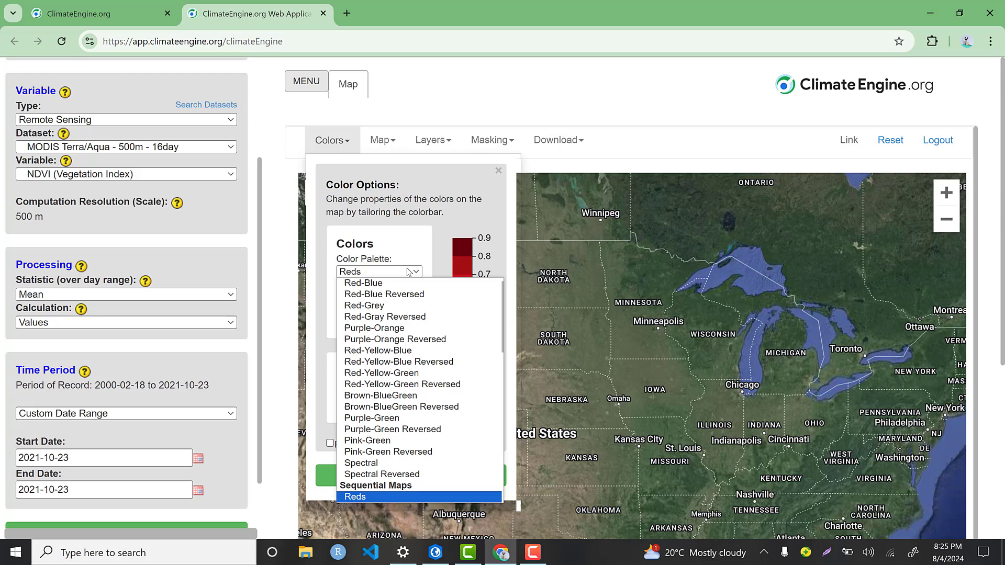
{"action": "left_click", "coordinate": [498, 172]}
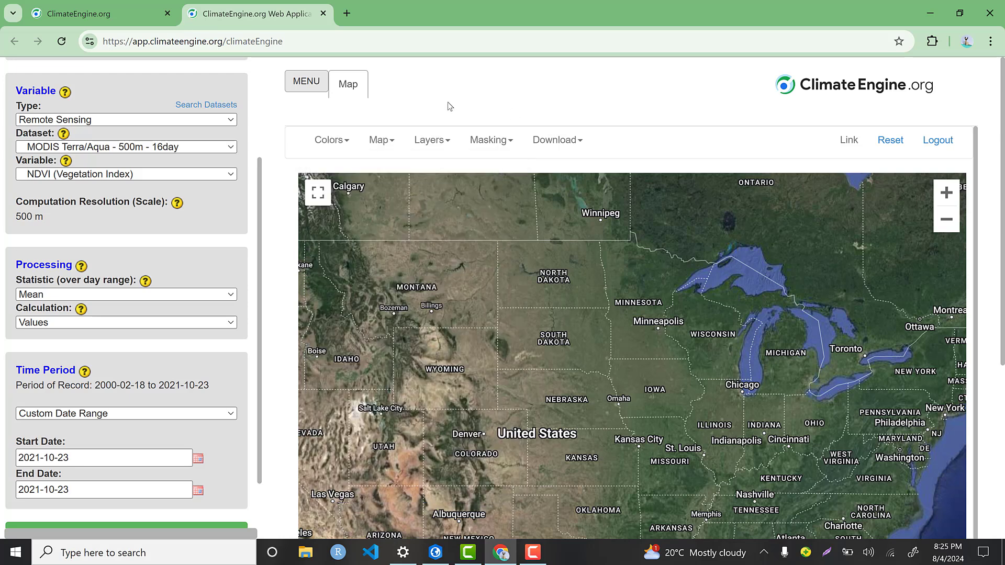
{"action": "key", "text": "F9"}
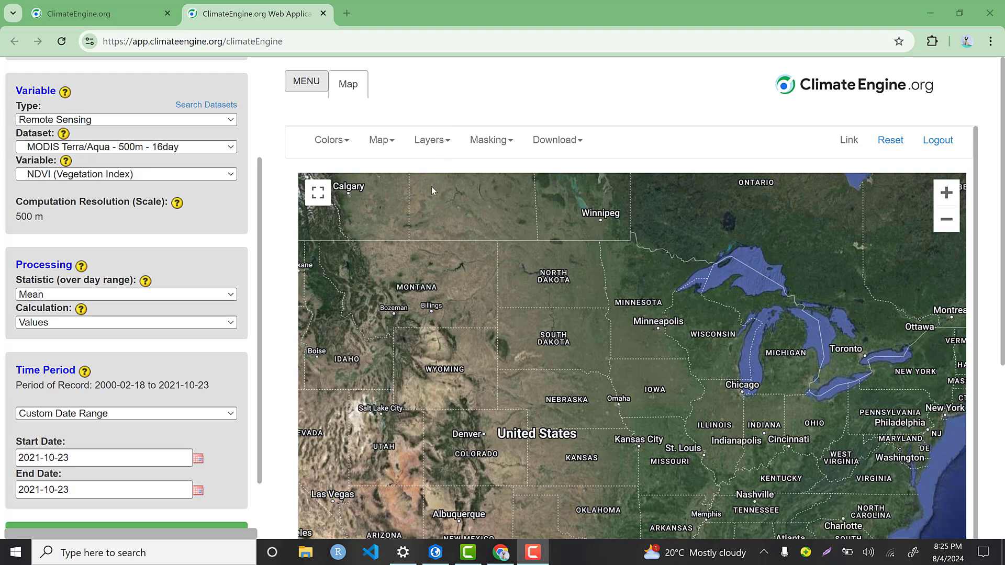
Try the Road map and Terrain base maps, restore the Hybrid base map and close the map options
{"action": "left_click", "coordinate": [393, 141]}
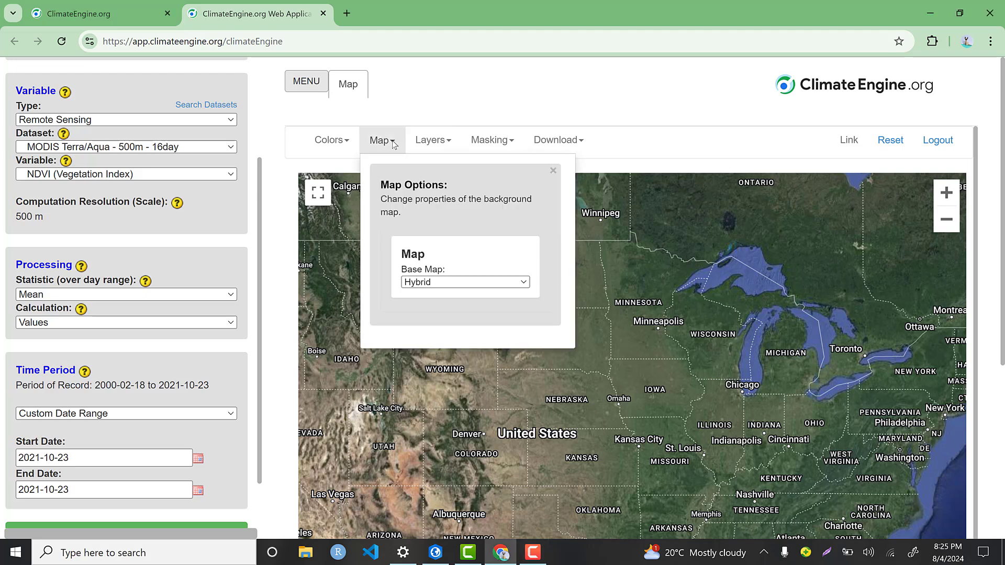
{"action": "left_click", "coordinate": [509, 285]}
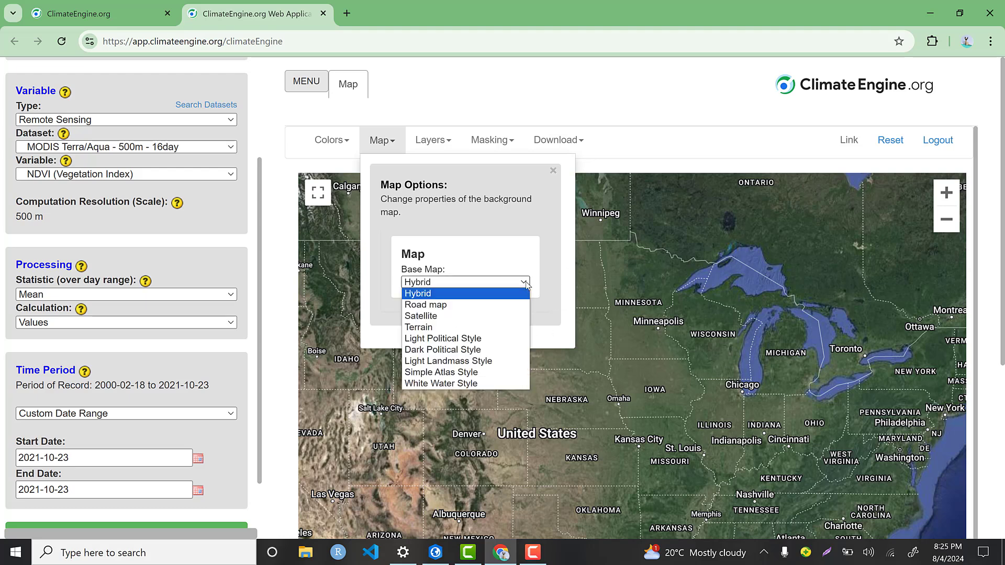
{"action": "left_click", "coordinate": [448, 307]}
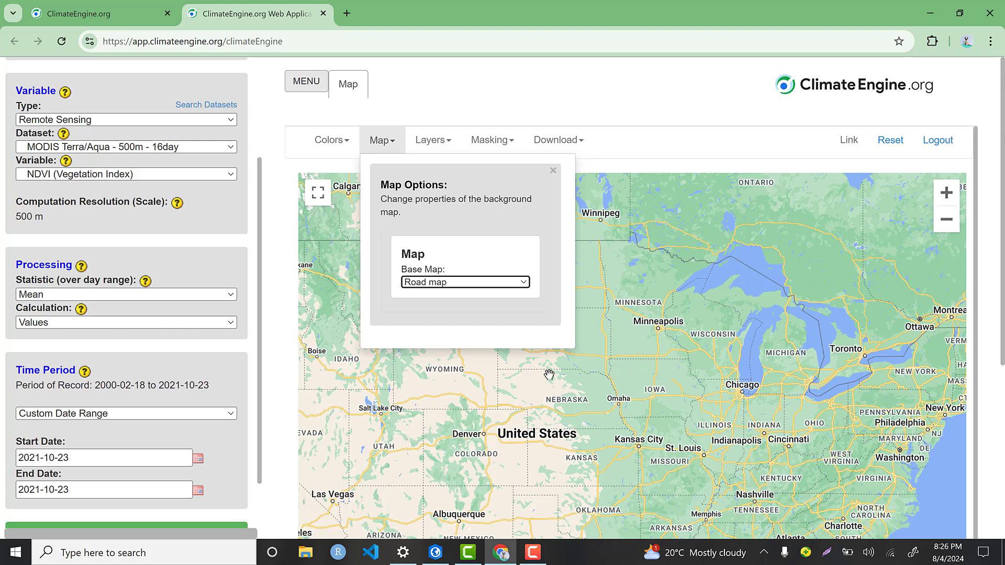
{"action": "left_click", "coordinate": [525, 279]}
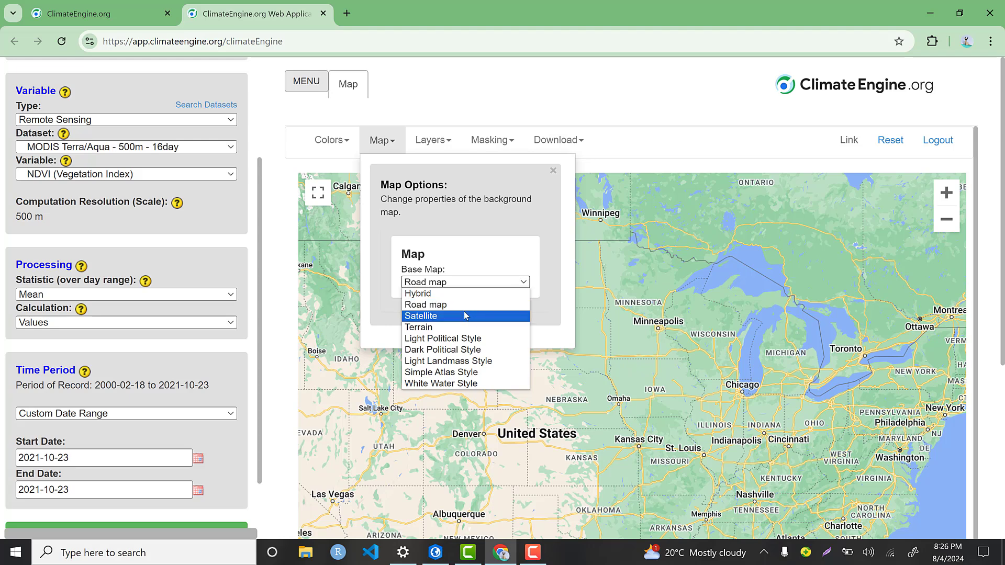
{"action": "left_click", "coordinate": [432, 328]}
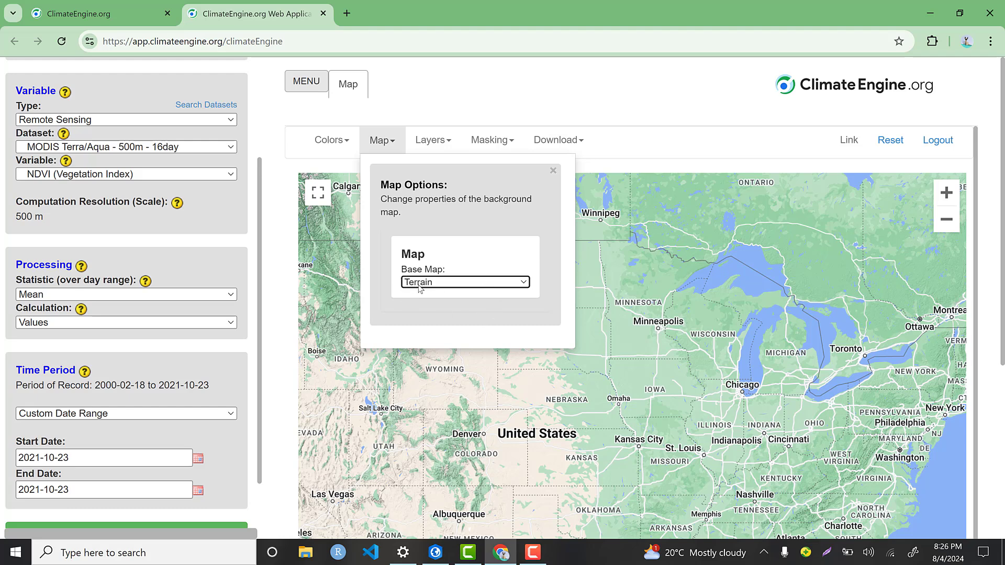
{"action": "left_click", "coordinate": [437, 287]}
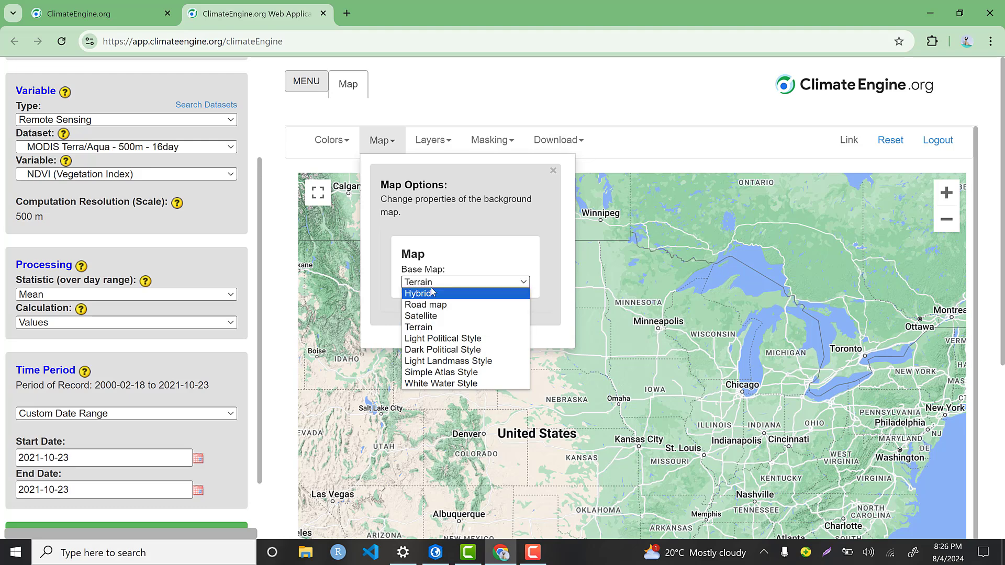
{"action": "left_click", "coordinate": [431, 288]}
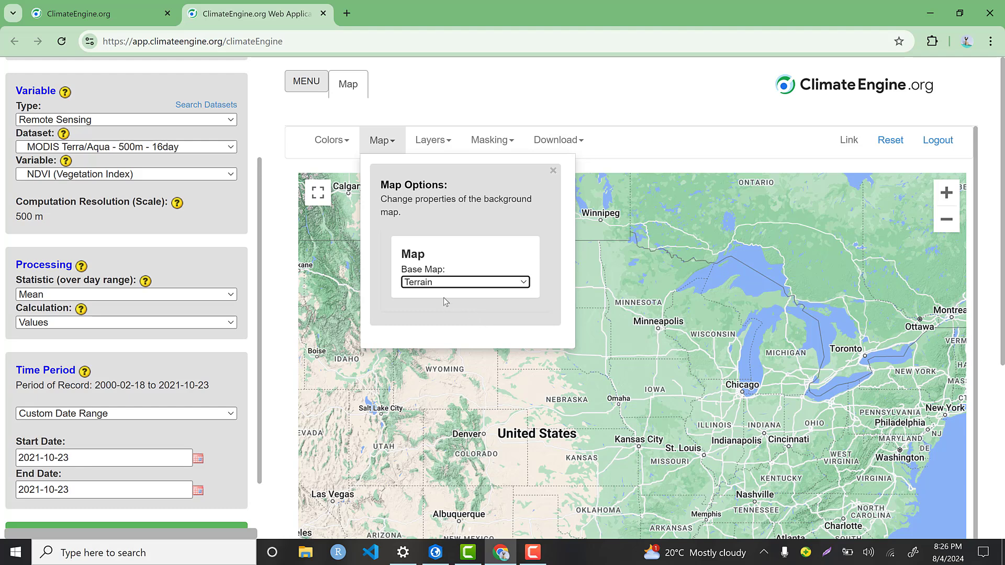
{"action": "left_click", "coordinate": [493, 282]}
{"action": "left_click", "coordinate": [441, 293]}
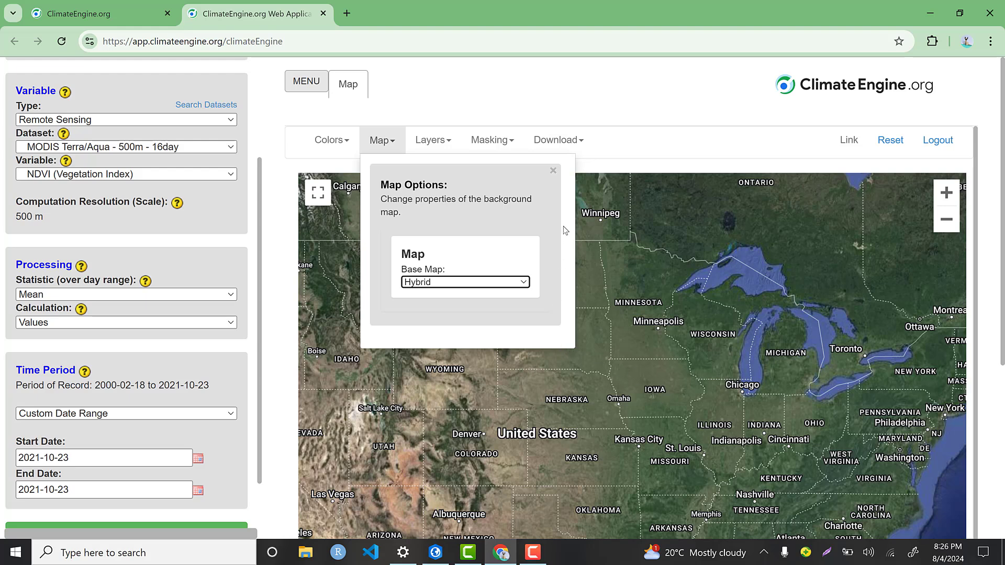
{"action": "left_click", "coordinate": [553, 171]}
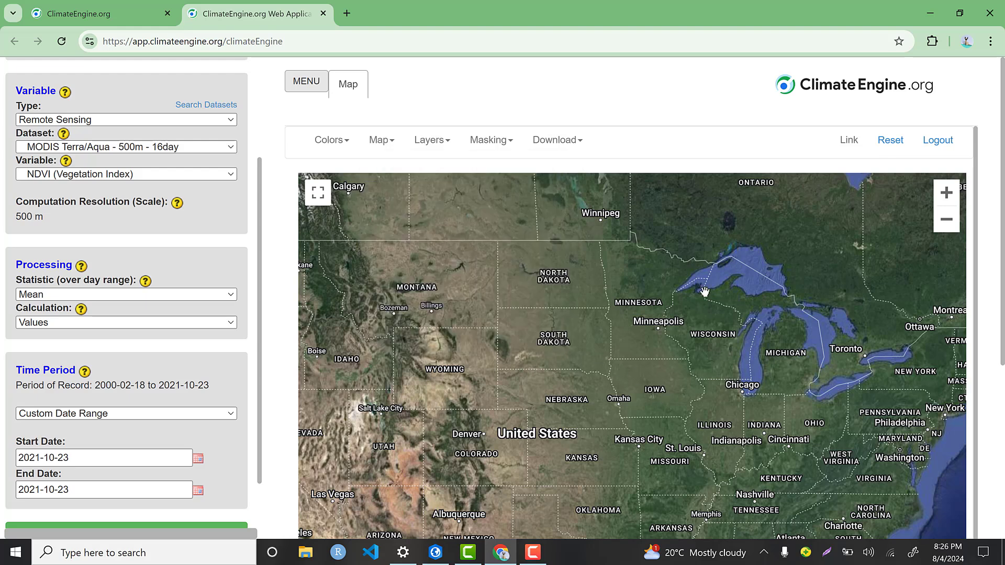
Review the available map layer groups and the masking options
{"action": "left_click", "coordinate": [450, 142]}
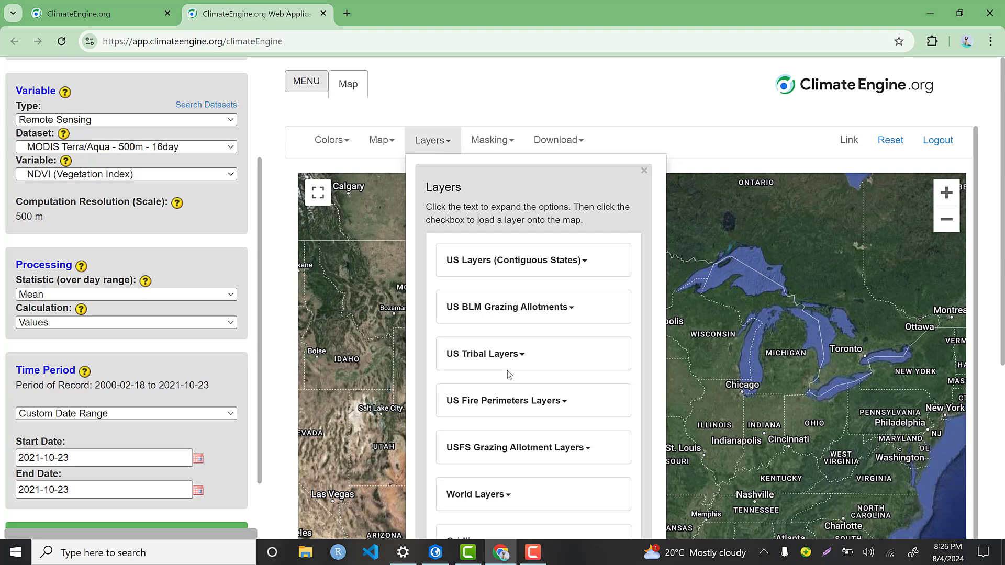
{"action": "left_click", "coordinate": [515, 144]}
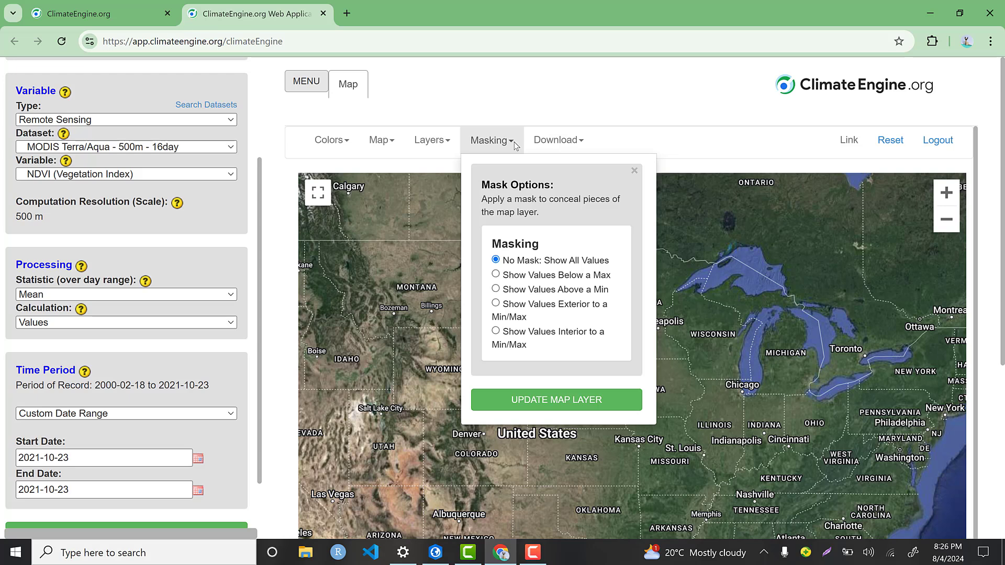
Choose a Rectangular Region for the geoTIFF map download, then shrink the rectangle and place it over western North Dakota
{"action": "left_click", "coordinate": [584, 142]}
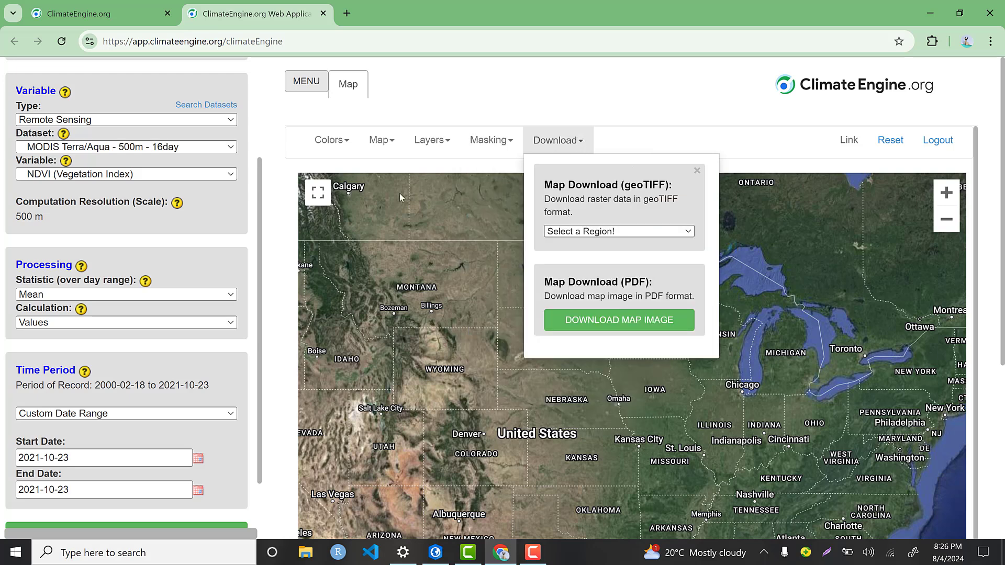
{"action": "key", "text": "F9"}
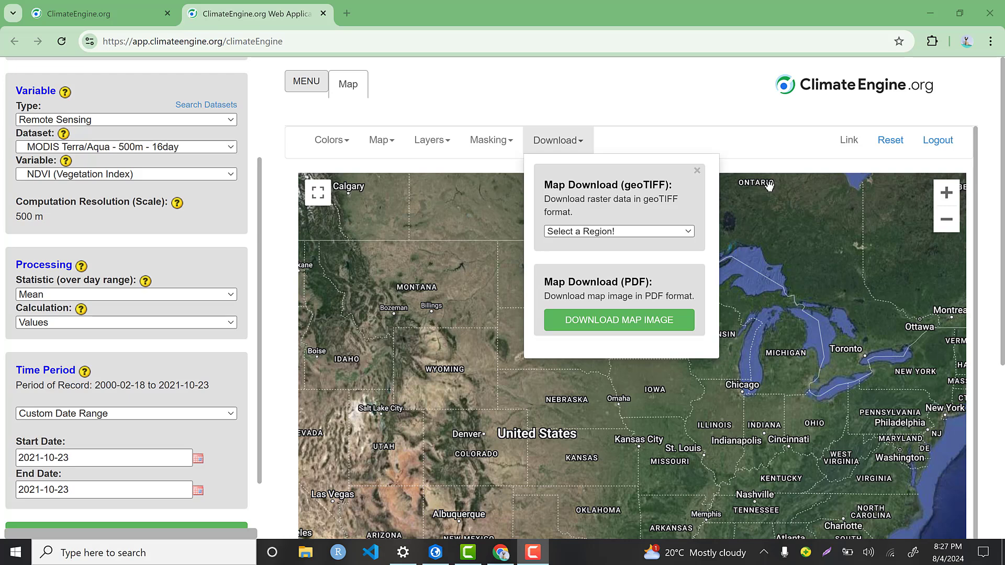
{"action": "left_click", "coordinate": [658, 231]}
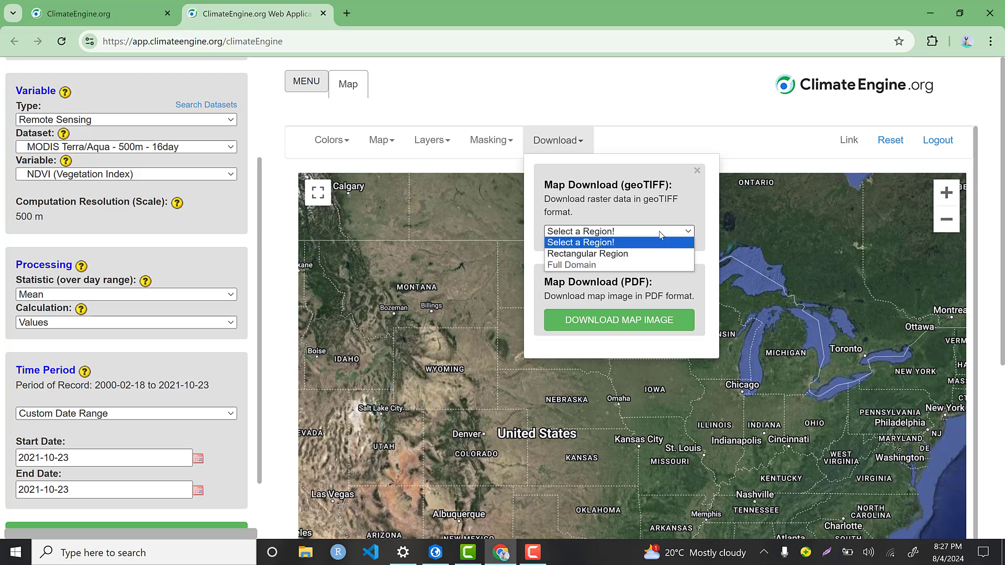
{"action": "left_click", "coordinate": [608, 254]}
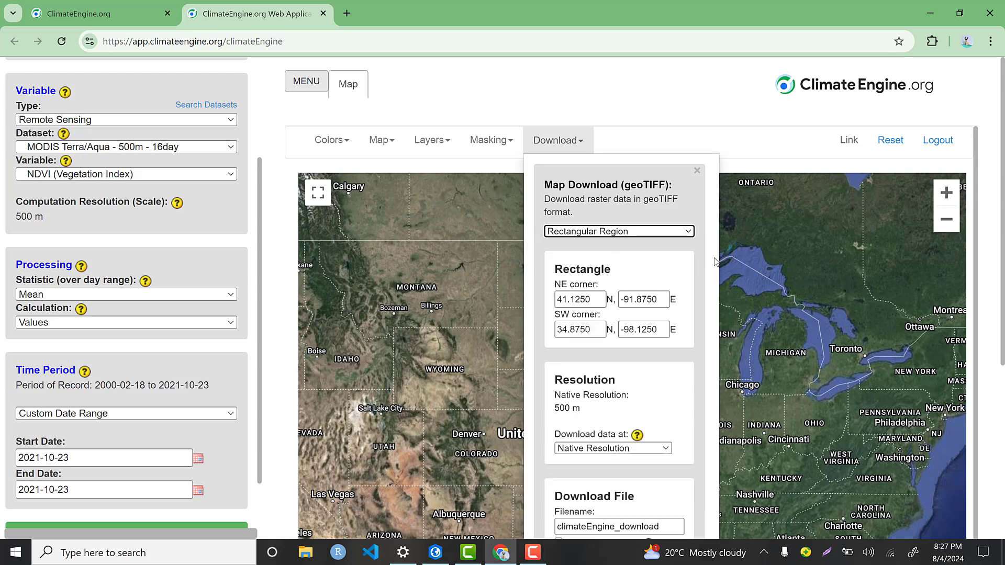
{"action": "left_click", "coordinate": [698, 174]}
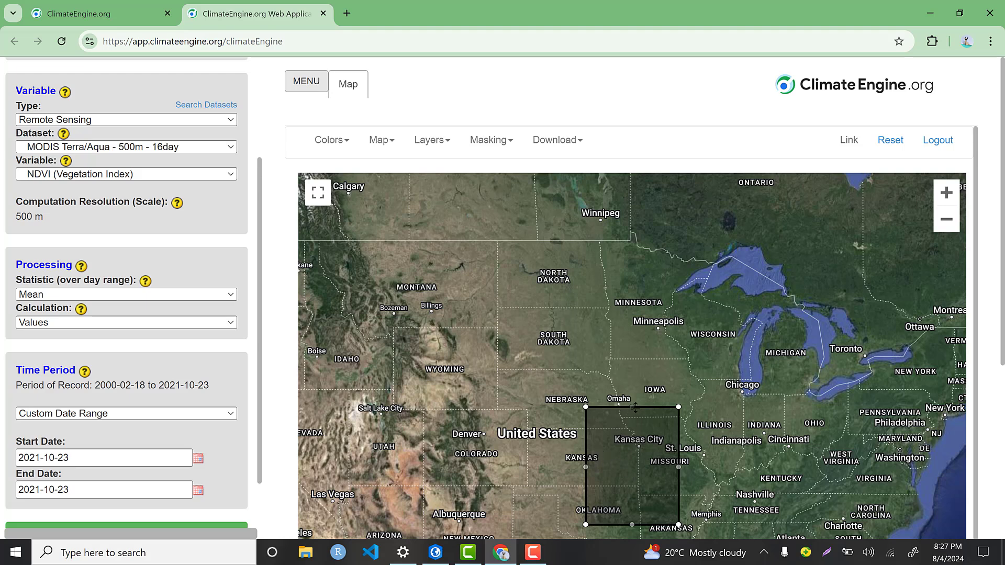
{"action": "left_click_drag", "start_coordinate": [635, 407], "coordinate": [635, 477]}
{"action": "mouse_move", "coordinate": [585, 501]}
{"action": "left_mouse_down"}
{"action": "mouse_move", "coordinate": [668, 494]}
{"action": "mouse_move", "coordinate": [755, 391]}
{"action": "mouse_move", "coordinate": [690, 508]}
{"action": "mouse_move", "coordinate": [669, 520]}
{"action": "mouse_move", "coordinate": [837, 385]}
{"action": "mouse_move", "coordinate": [748, 256]}
{"action": "mouse_move", "coordinate": [540, 287]}
{"action": "mouse_move", "coordinate": [560, 274]}
{"action": "mouse_move", "coordinate": [534, 272]}
{"action": "mouse_move", "coordinate": [557, 287]}
{"action": "left_mouse_up"}
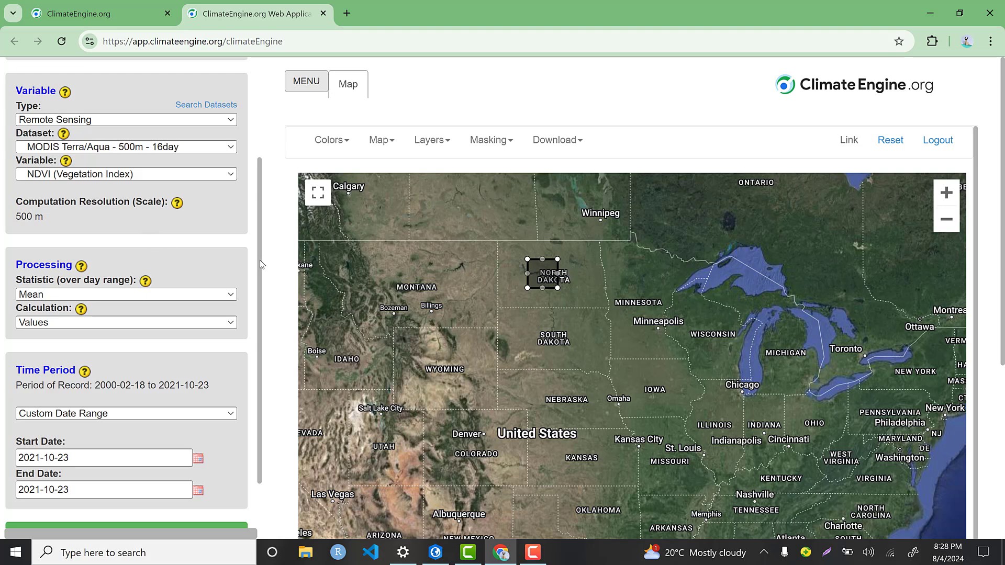
Set the variable type to Climate & Hydrology and look through its global datasets
{"action": "left_click_drag", "start_coordinate": [260, 260], "coordinate": [264, 131]}
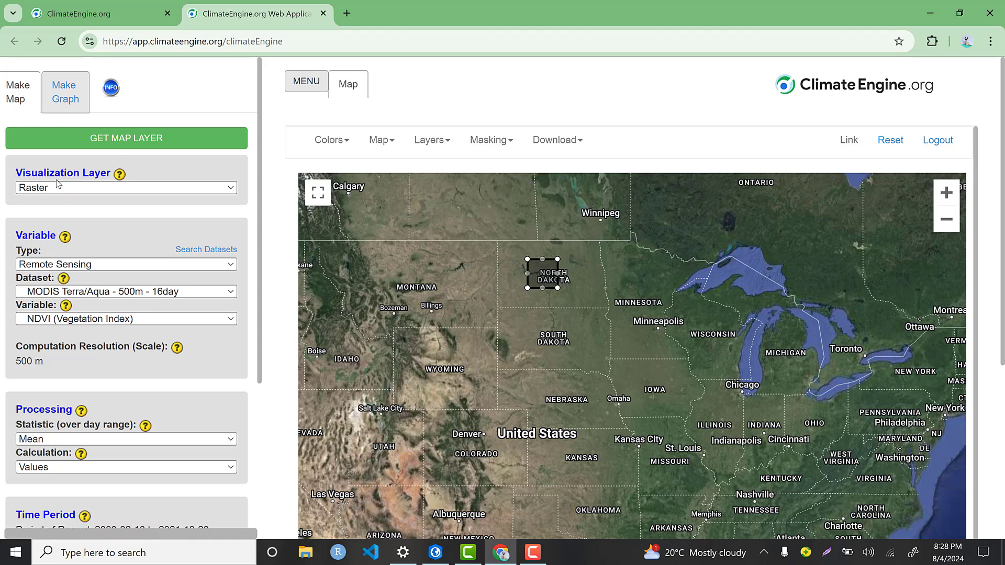
{"action": "left_click", "coordinate": [111, 264]}
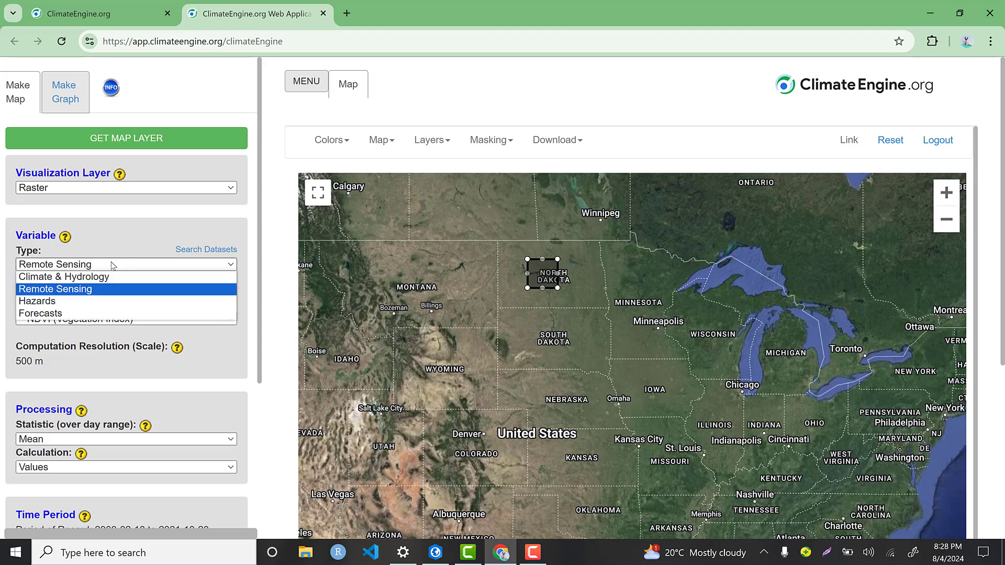
{"action": "left_click", "coordinate": [71, 294]}
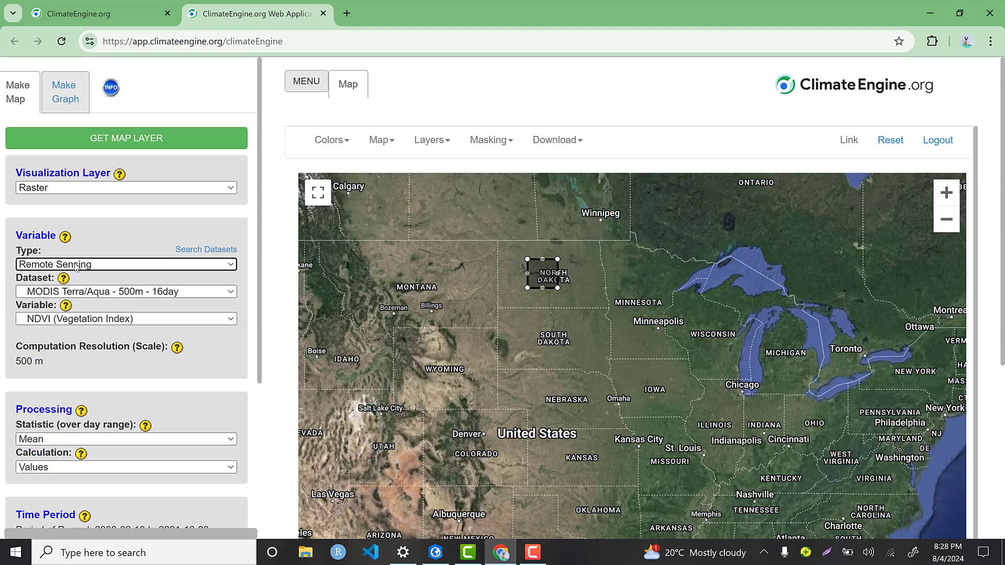
{"action": "left_click", "coordinate": [77, 268]}
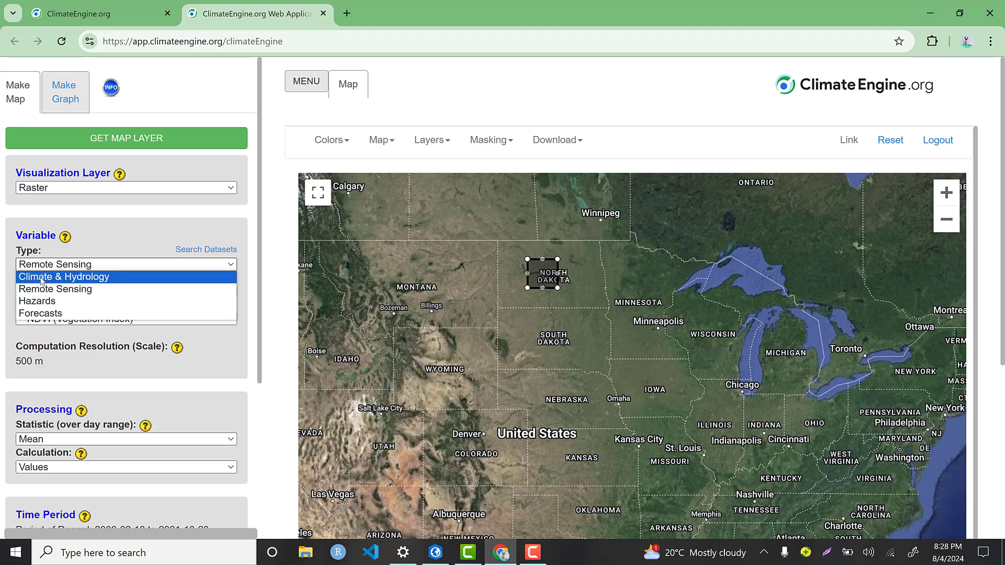
{"action": "left_click", "coordinate": [68, 278]}
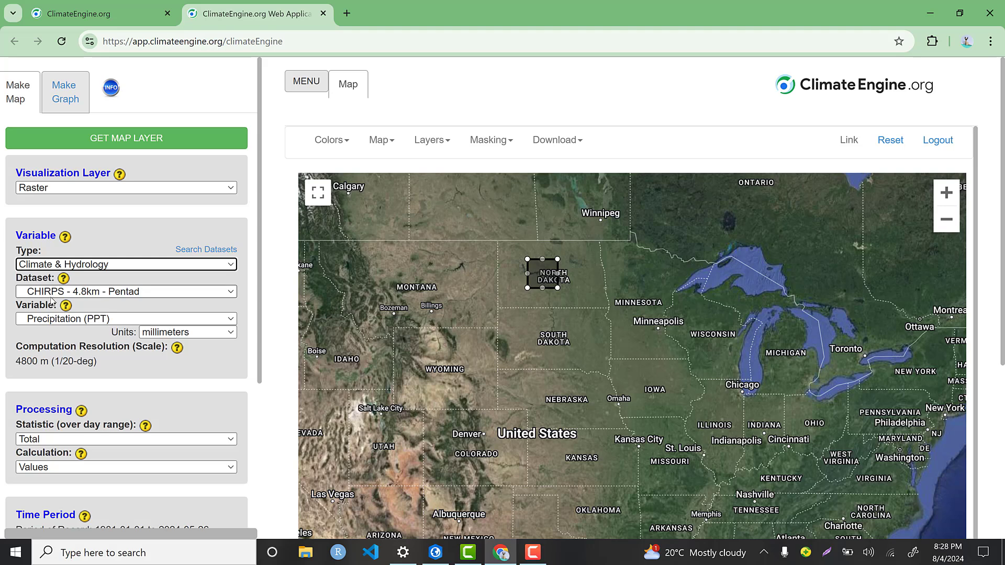
{"action": "left_click", "coordinate": [237, 292]}
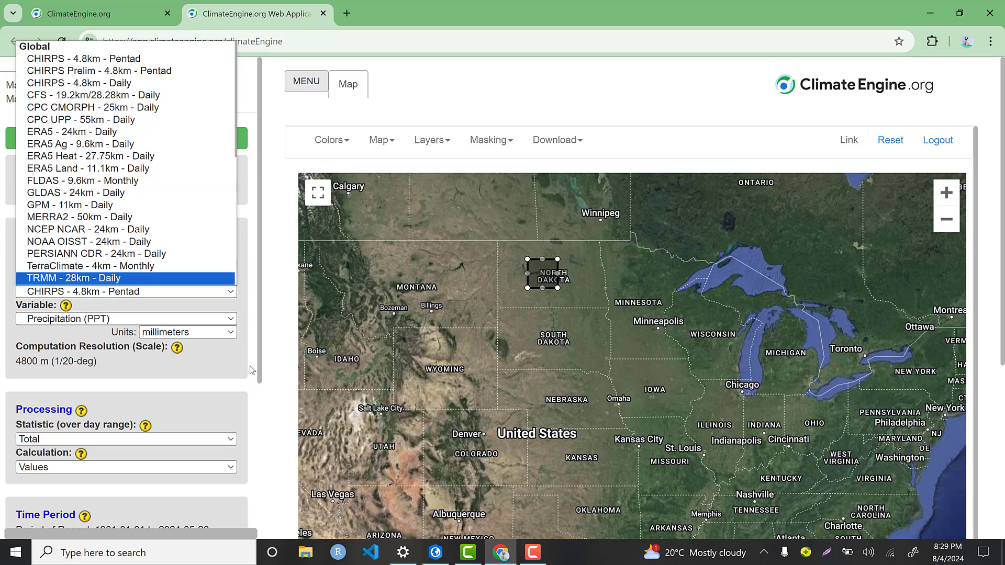
{"action": "left_click", "coordinate": [270, 399]}
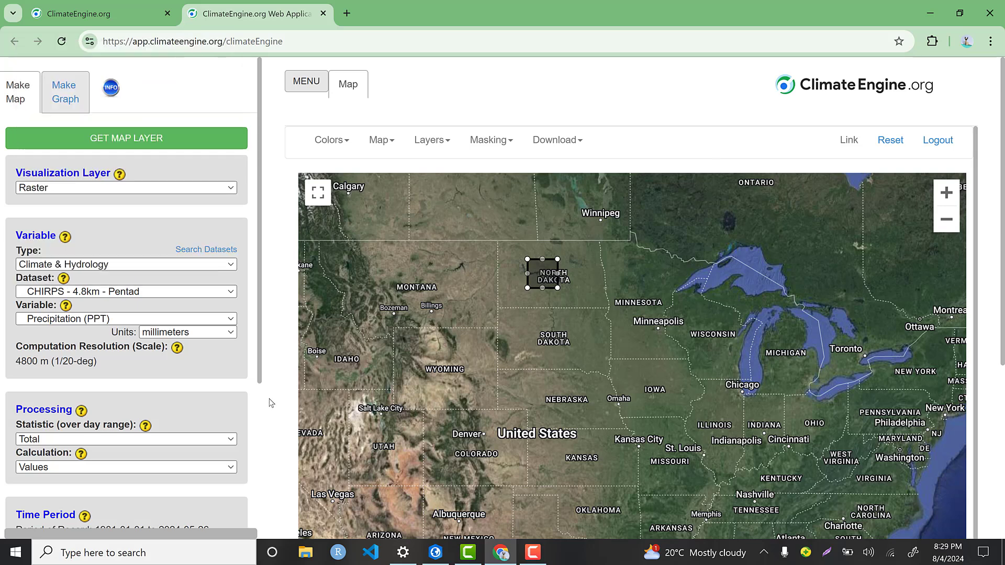
Set the variable type to Remote Sensing with the MODIS Terra - 250m - 16day dataset and the NDVI (Vegetation Index) variable
{"action": "left_click", "coordinate": [172, 267]}
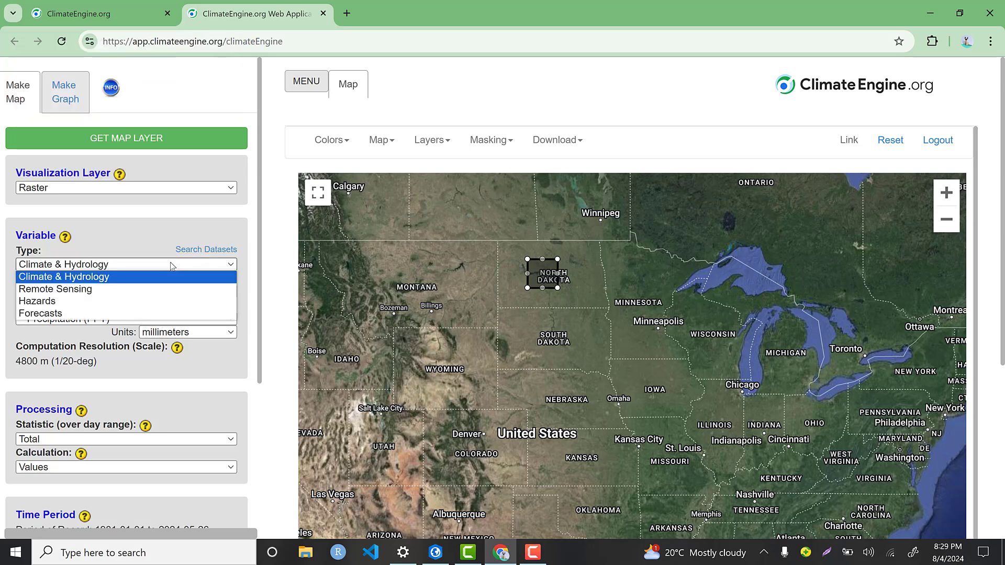
{"action": "left_click", "coordinate": [92, 292]}
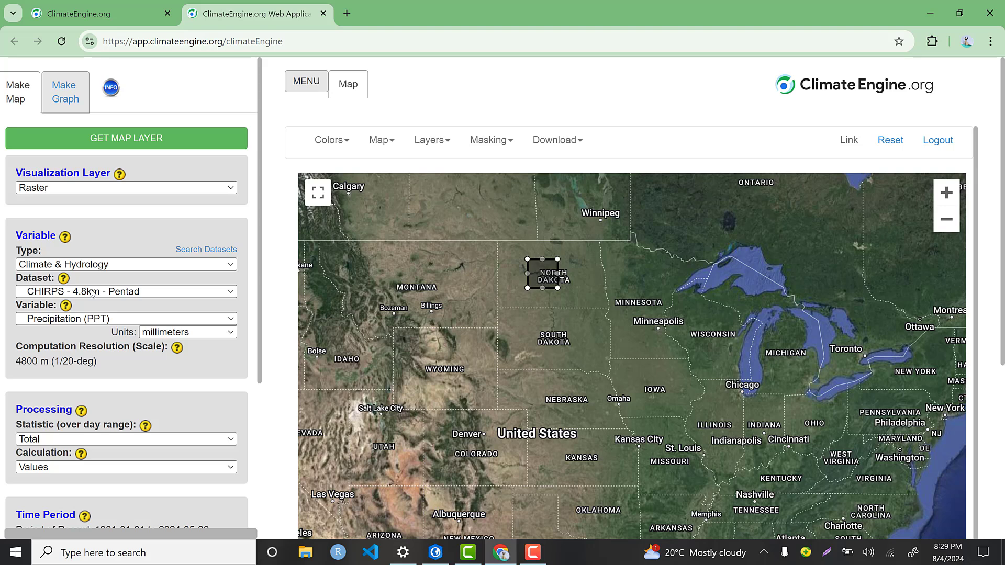
{"action": "left_click", "coordinate": [79, 294]}
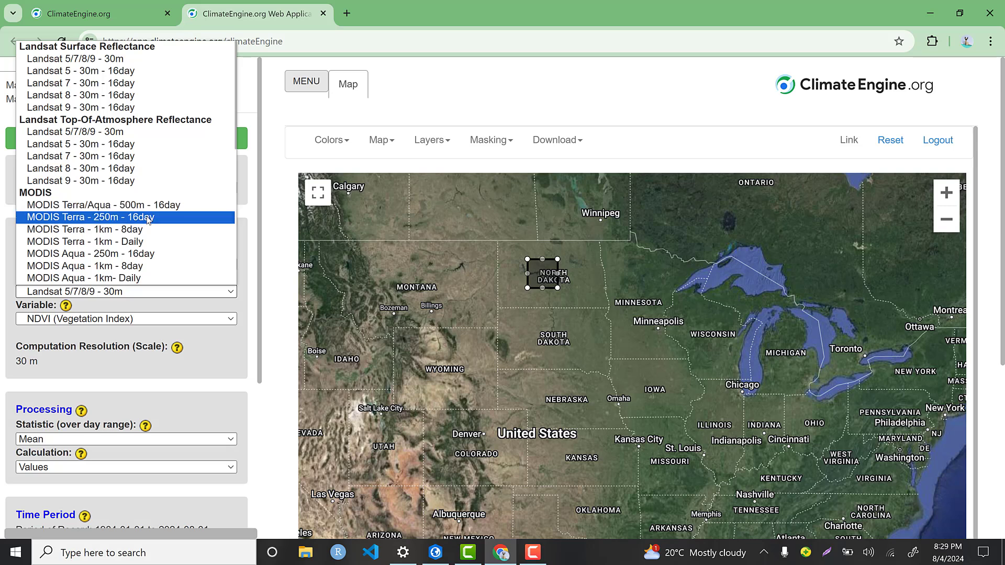
{"action": "left_click", "coordinate": [149, 218]}
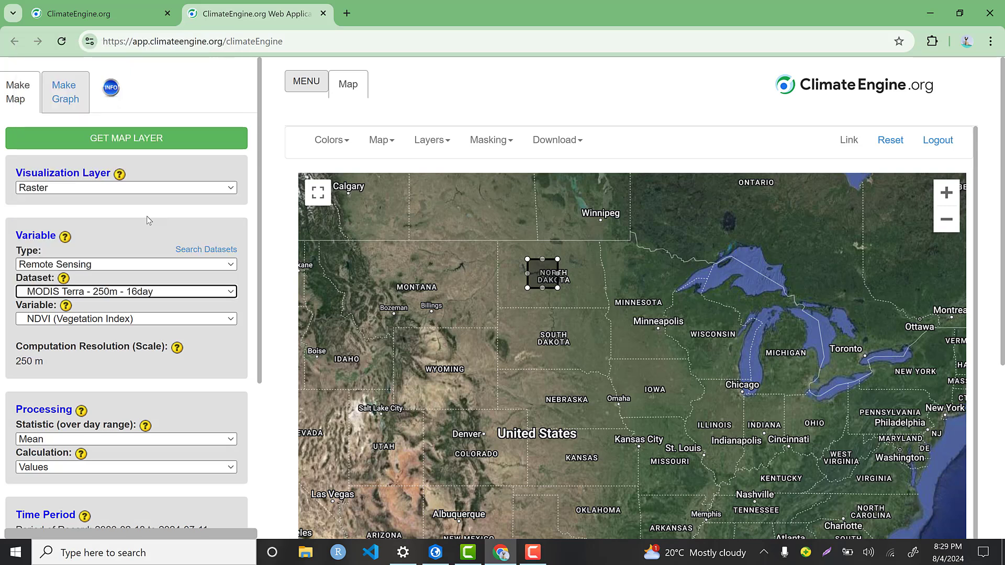
{"action": "left_click", "coordinate": [134, 323]}
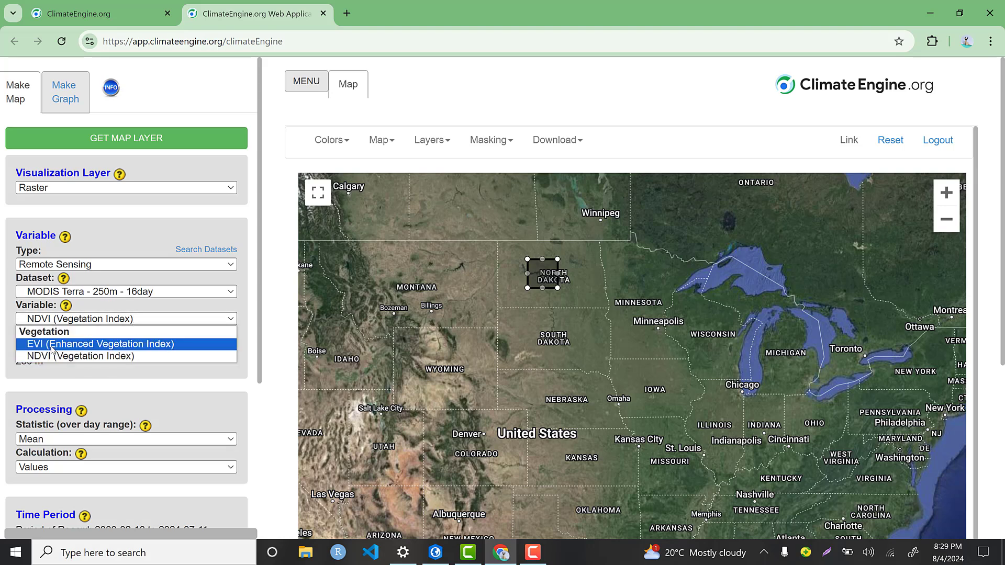
{"action": "left_click", "coordinate": [100, 356]}
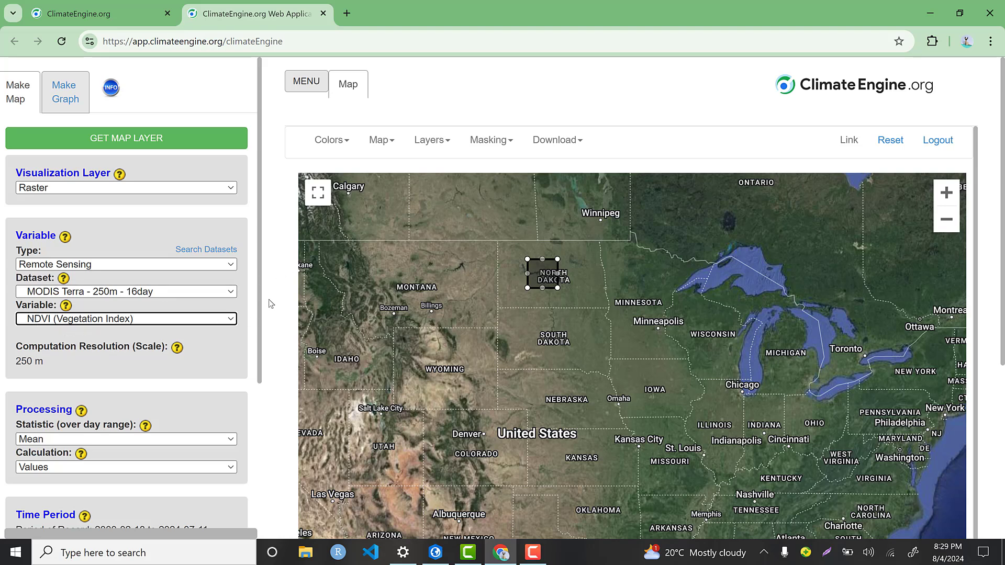
Review the processing and time period settings for the MODIS Terra 250m dataset
{"action": "scroll", "coordinate": [256, 309], "scroll_direction": "down", "scroll_amount": 2}
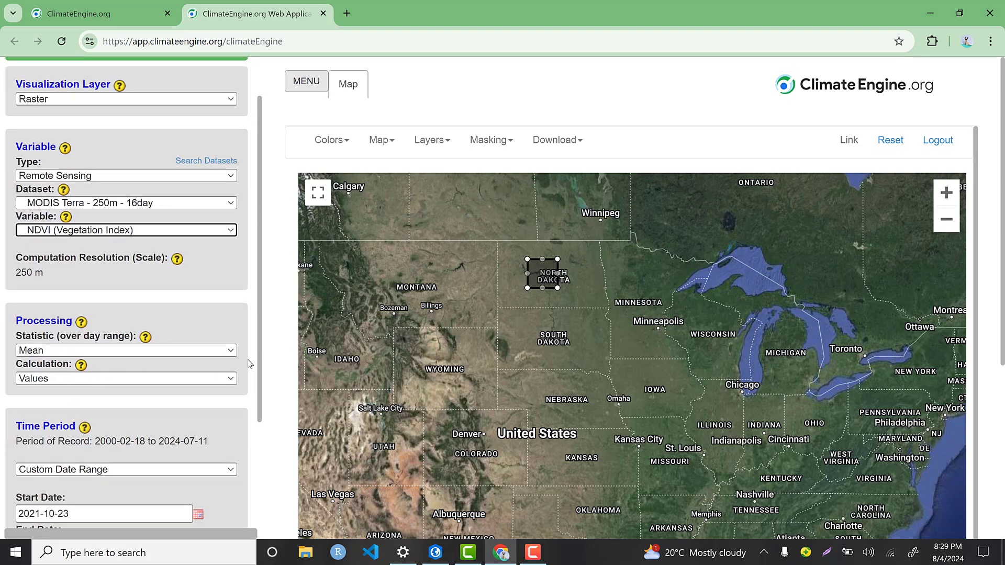
{"action": "scroll", "coordinate": [251, 377], "scroll_direction": "down", "scroll_amount": 1}
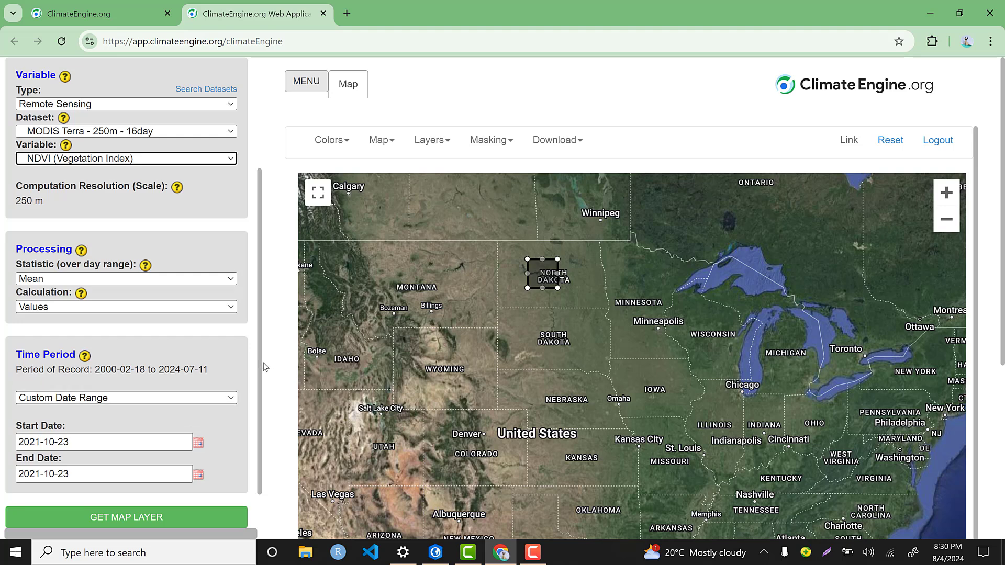
Set the start date of the custom date range to 2010-01-01
{"action": "left_click_drag", "start_coordinate": [259, 381], "coordinate": [256, 416]}
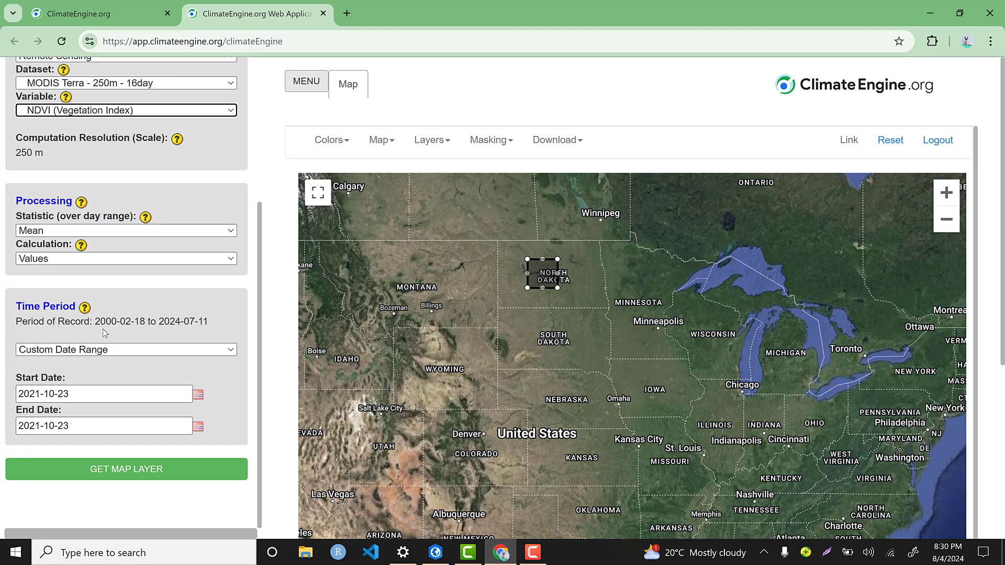
{"action": "left_click_drag", "start_coordinate": [95, 320], "coordinate": [187, 322]}
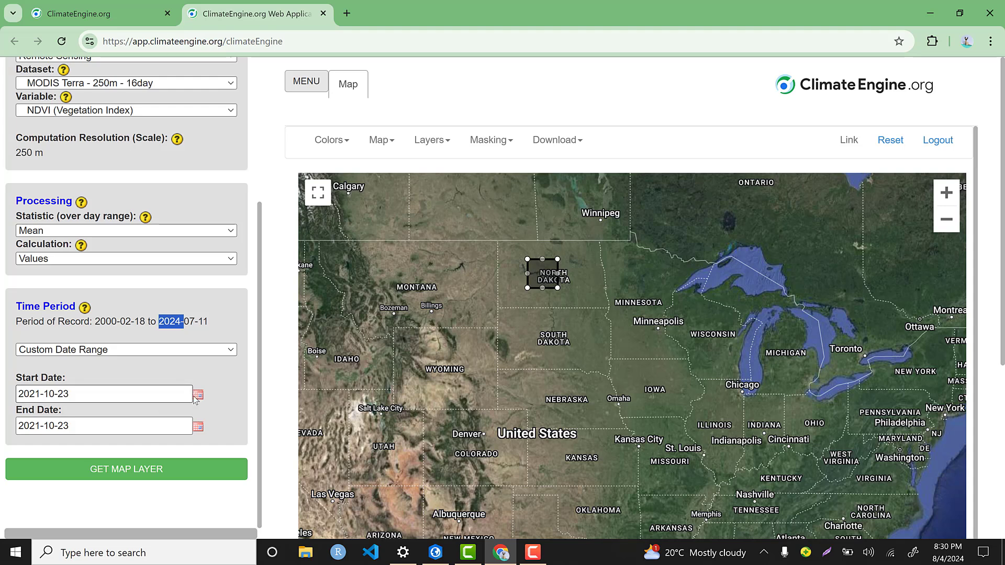
{"action": "left_click", "coordinate": [157, 397]}
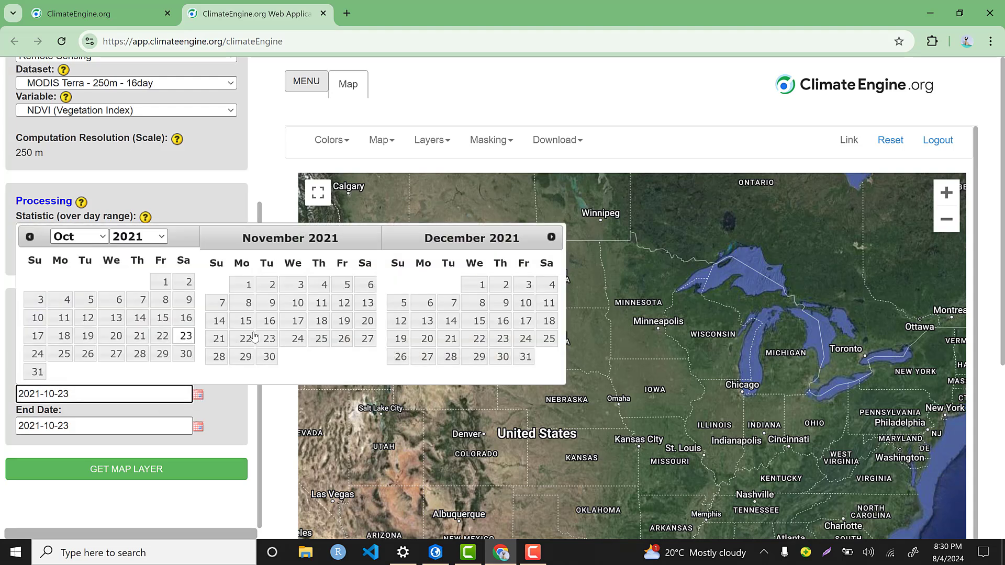
{"action": "left_click", "coordinate": [164, 236]}
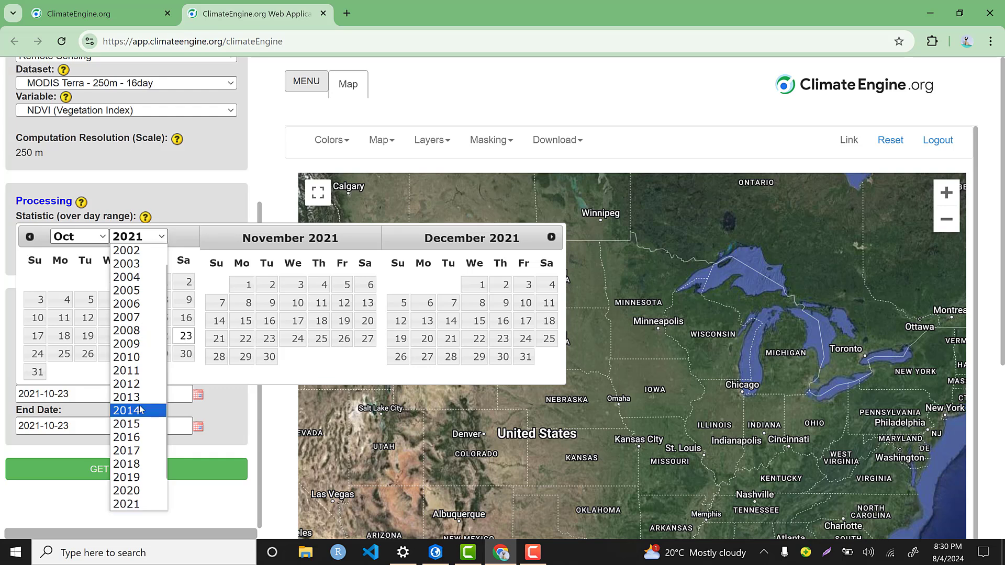
{"action": "left_click", "coordinate": [134, 360]}
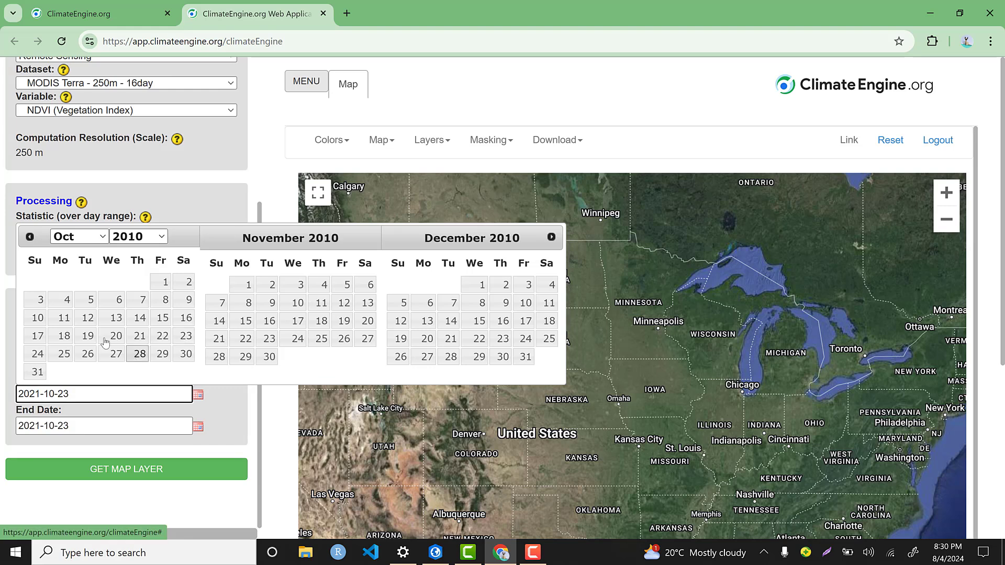
{"action": "left_click", "coordinate": [102, 237]}
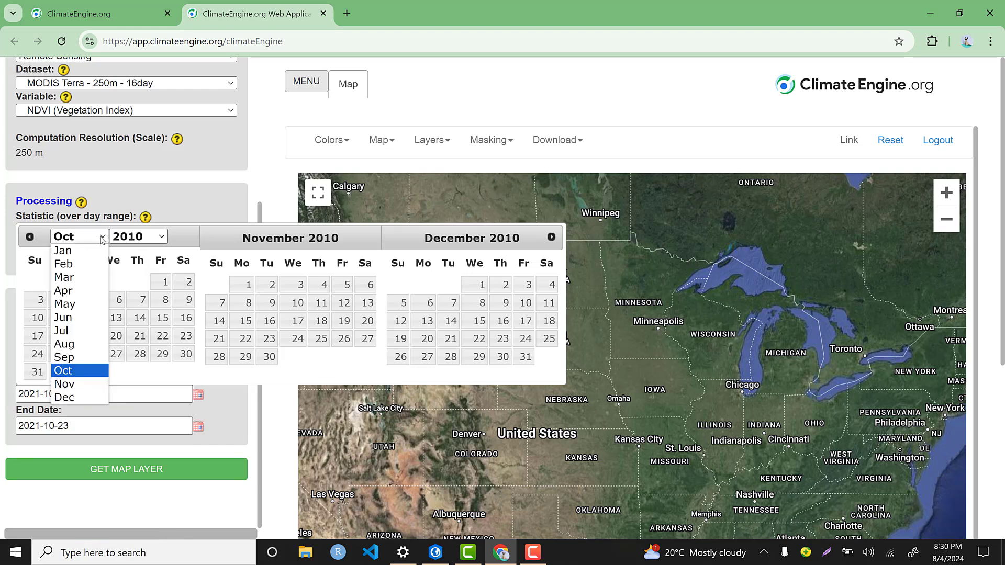
{"action": "left_click", "coordinate": [67, 251]}
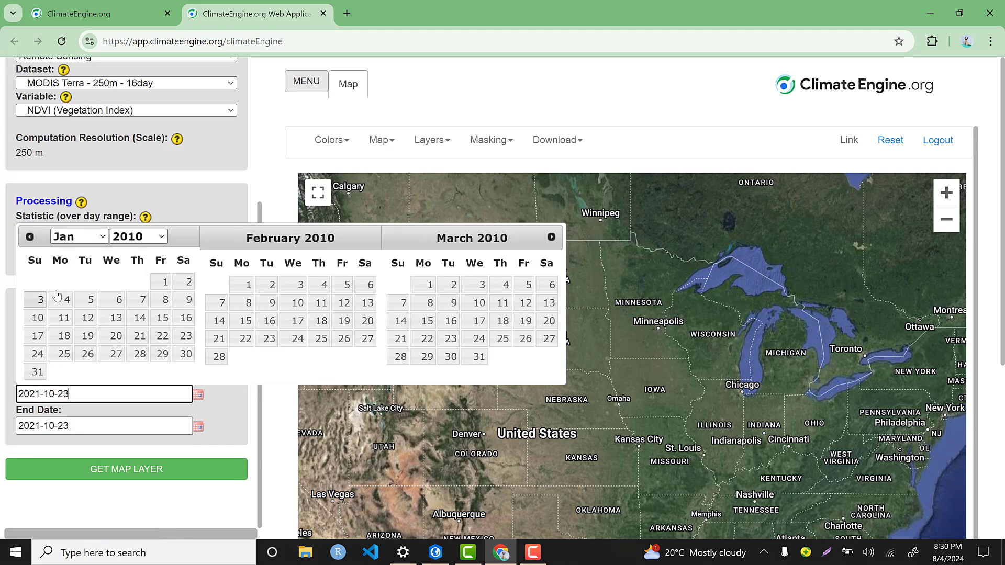
{"action": "left_click", "coordinate": [166, 284]}
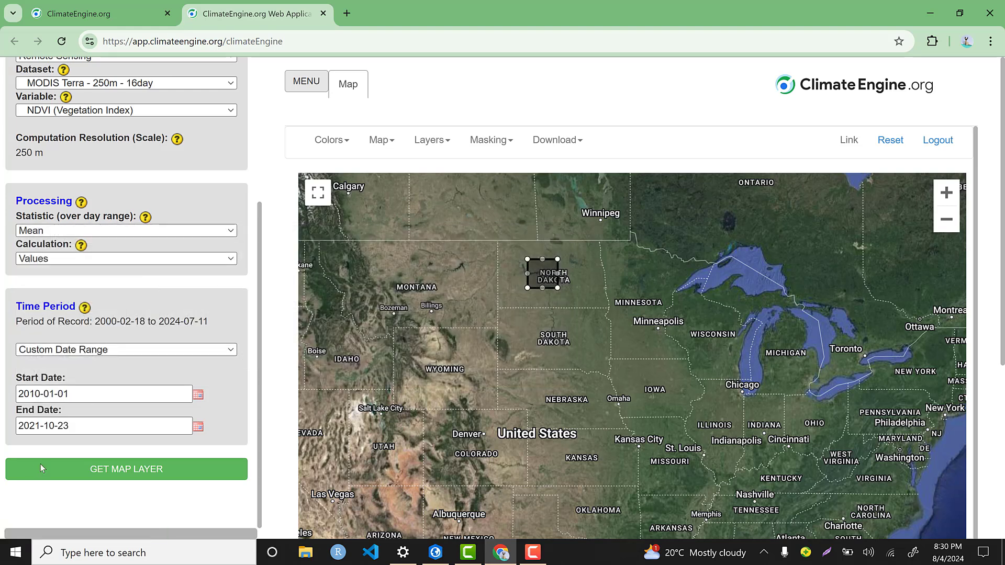
{"action": "left_click", "coordinate": [200, 427]}
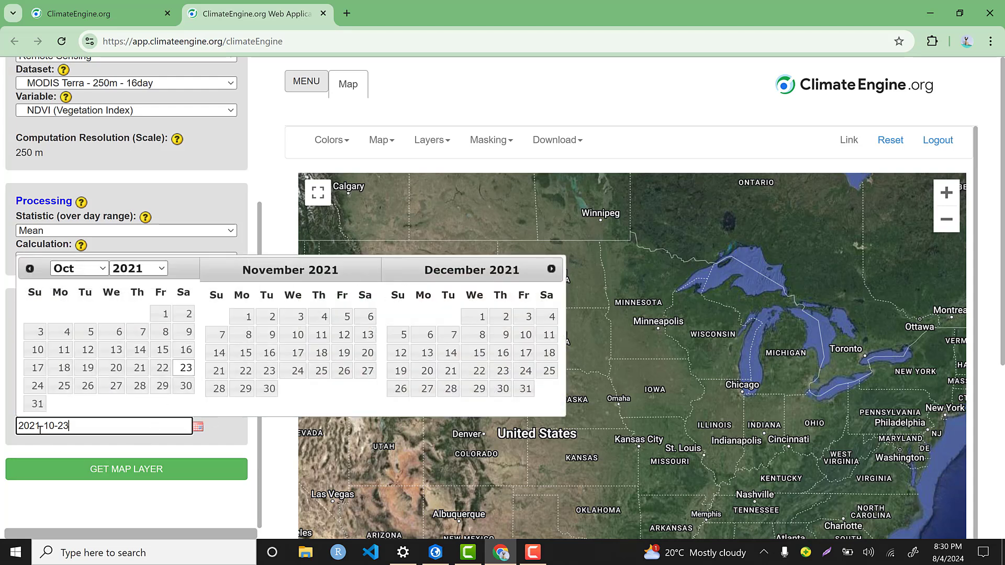
{"action": "left_click", "coordinate": [125, 508]}
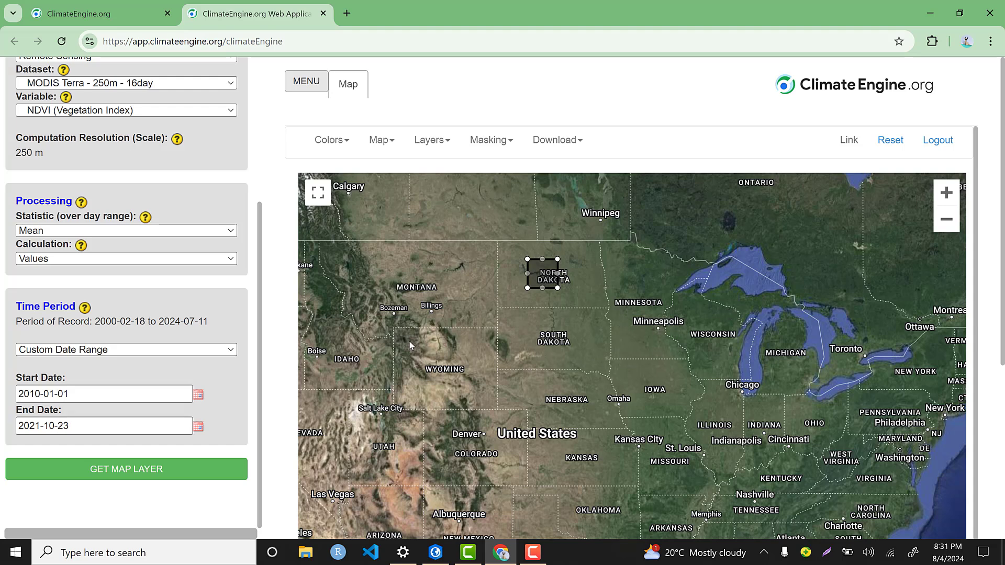
Review the geoTIFF map download settings and keep Rectangular Region as the region type
{"action": "key", "text": "F9"}
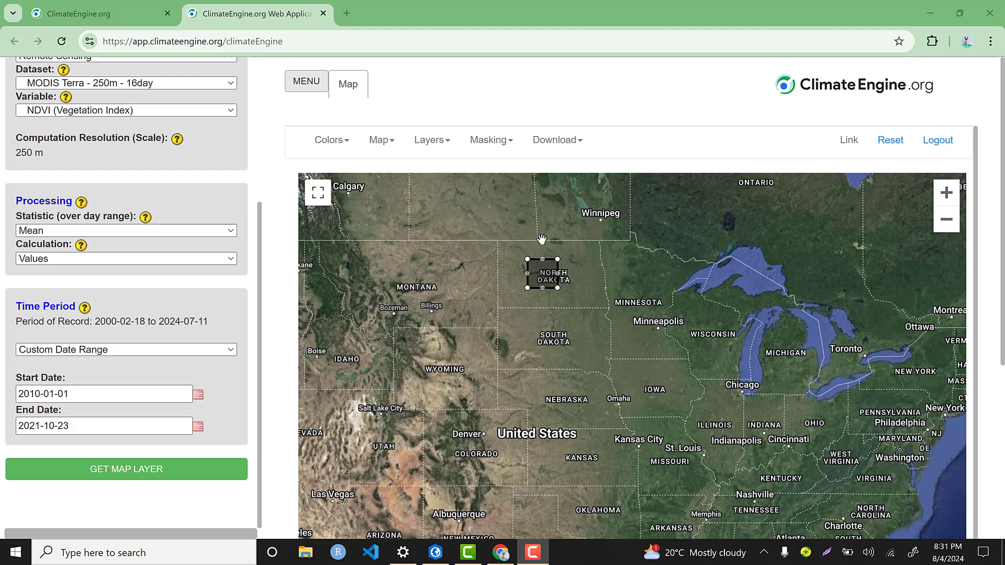
{"action": "left_click", "coordinate": [579, 140]}
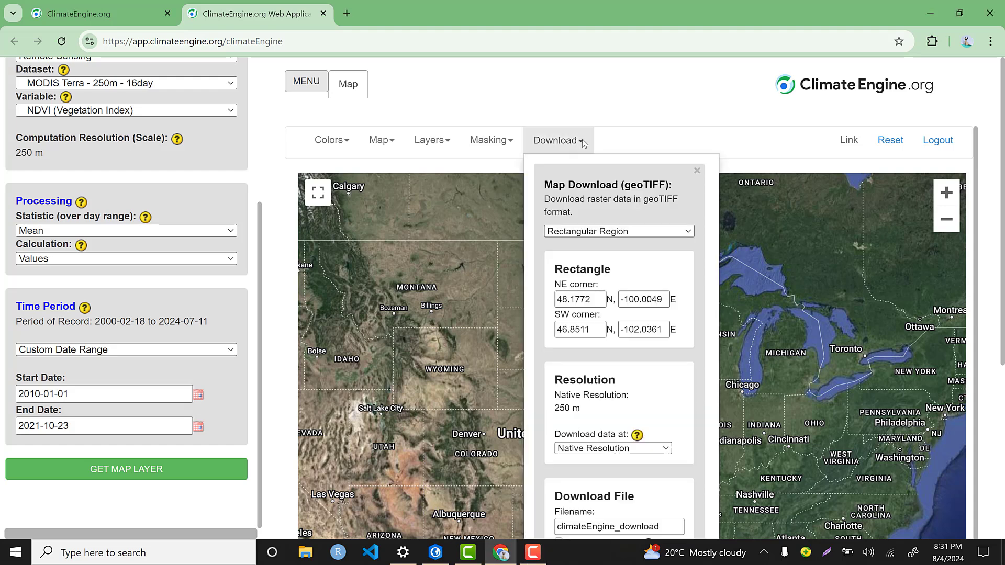
{"action": "left_click", "coordinate": [606, 235]}
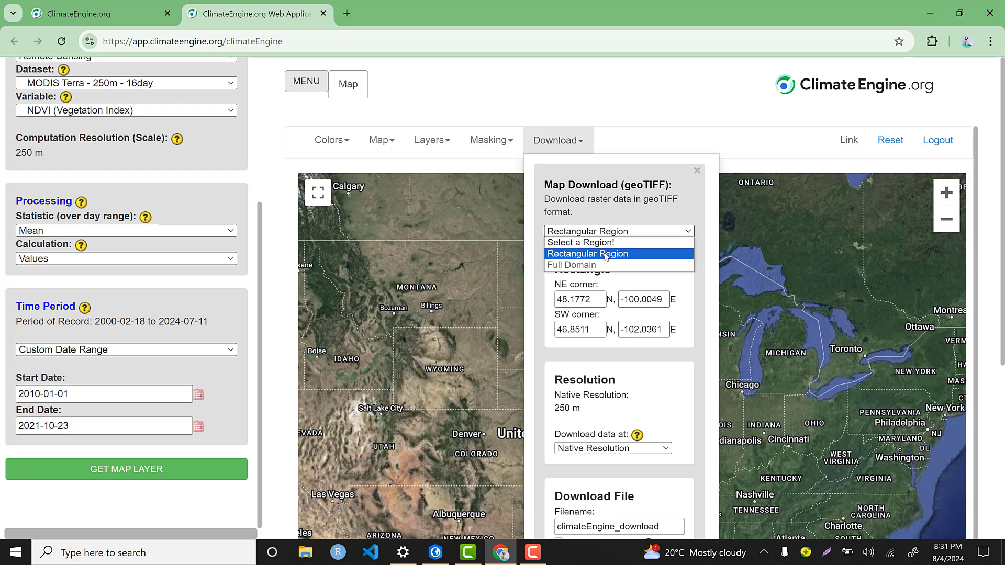
{"action": "left_click", "coordinate": [607, 255]}
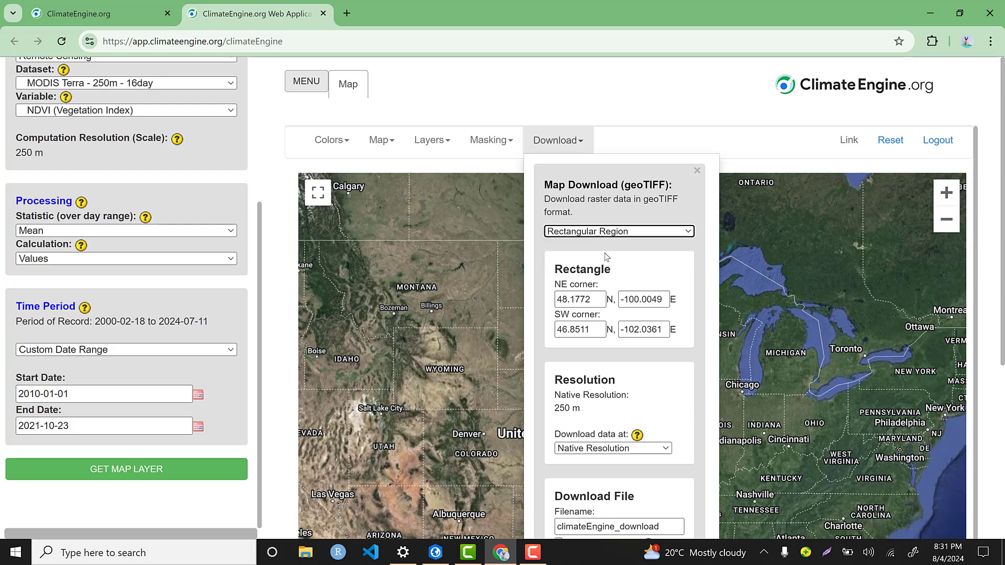
{"action": "left_click", "coordinate": [696, 172]}
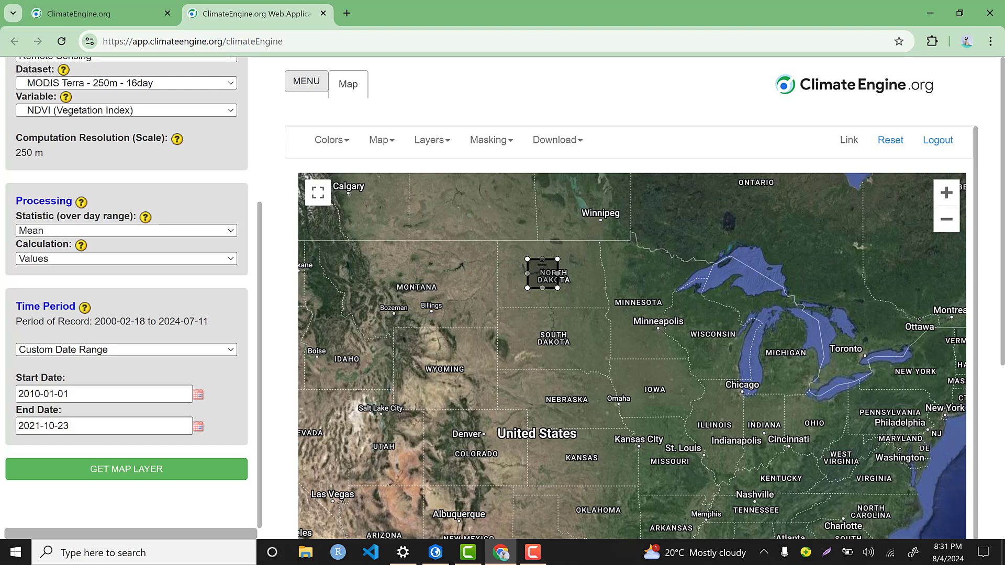
Stretch the download rectangle northward and sideways, and move it over the Great Lakes and northeastern United States
{"action": "left_click_drag", "start_coordinate": [542, 259], "coordinate": [543, 174]}
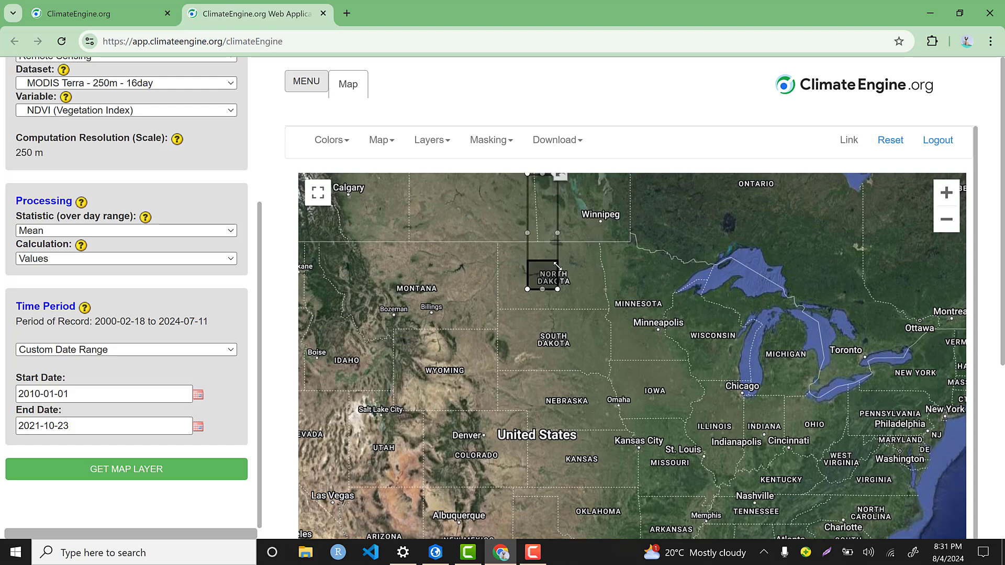
{"action": "left_click_drag", "start_coordinate": [558, 233], "coordinate": [695, 291]}
{"action": "left_click_drag", "start_coordinate": [638, 225], "coordinate": [864, 379]}
Enlarge the download rectangle on the world map and move it from the Americas onto central Africa
{"action": "left_click", "coordinate": [946, 220]}
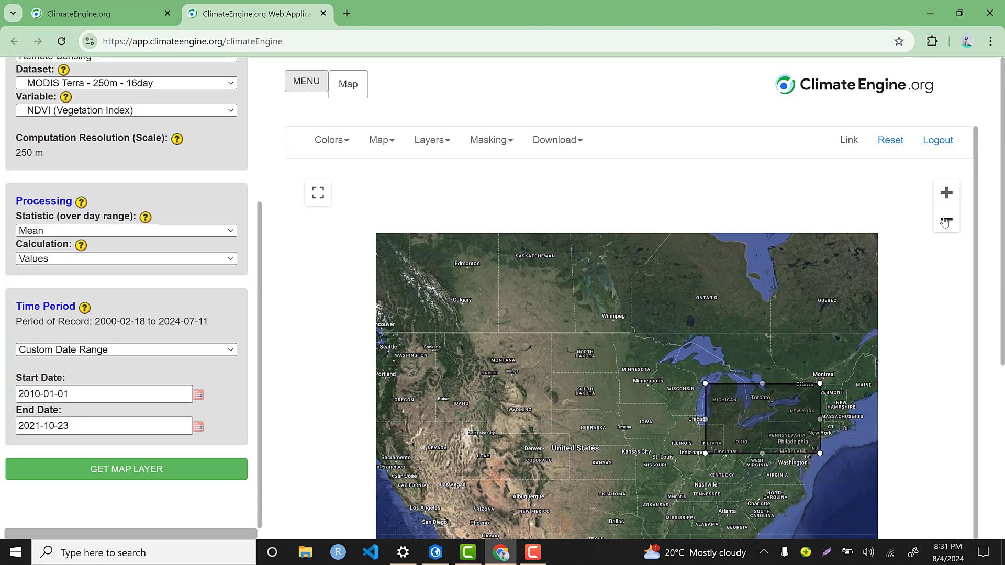
{"action": "left_click", "coordinate": [945, 221]}
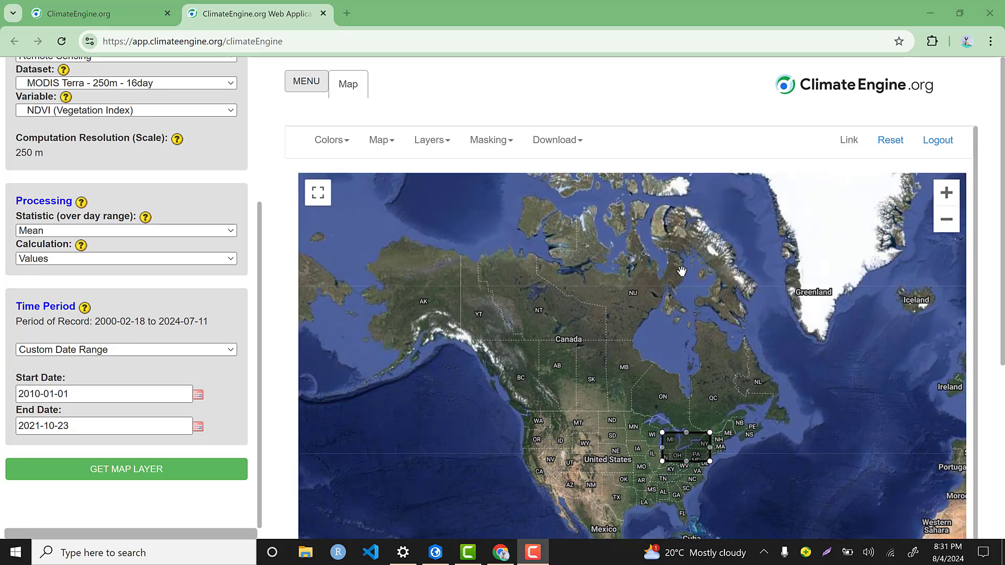
{"action": "left_click", "coordinate": [950, 222]}
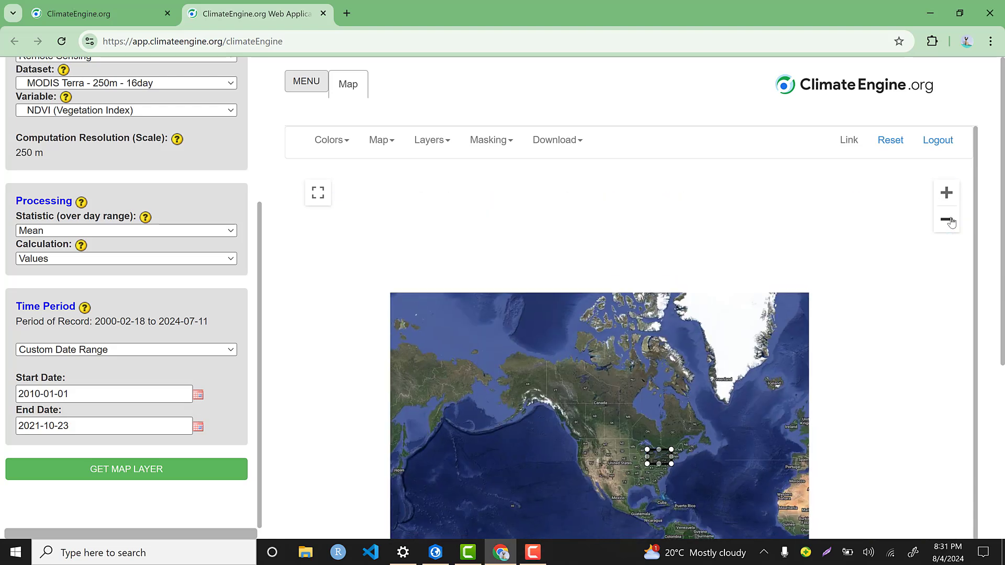
{"action": "scroll", "coordinate": [628, 463], "scroll_direction": "down", "scroll_amount": 1}
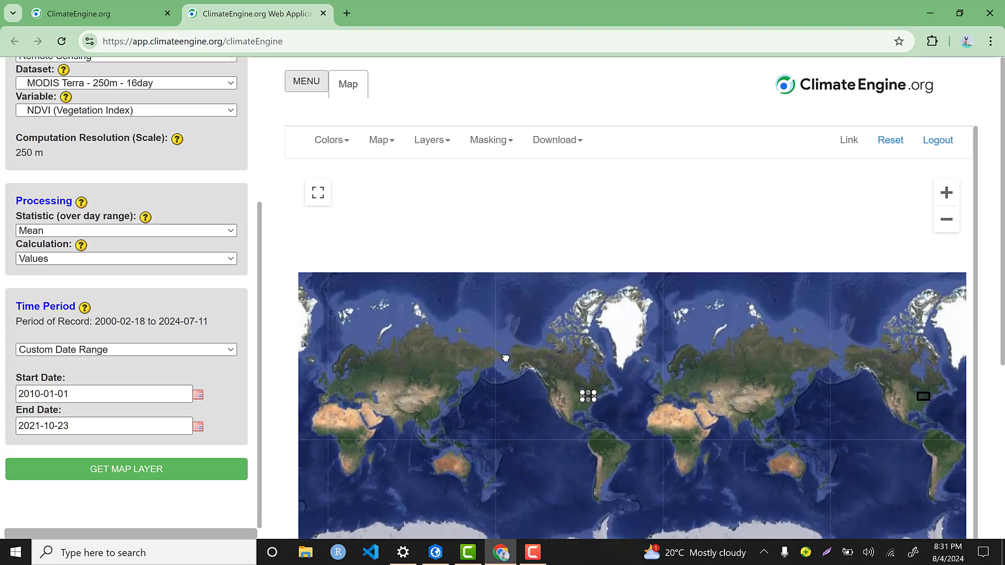
{"action": "left_click_drag", "start_coordinate": [586, 393], "coordinate": [612, 419]}
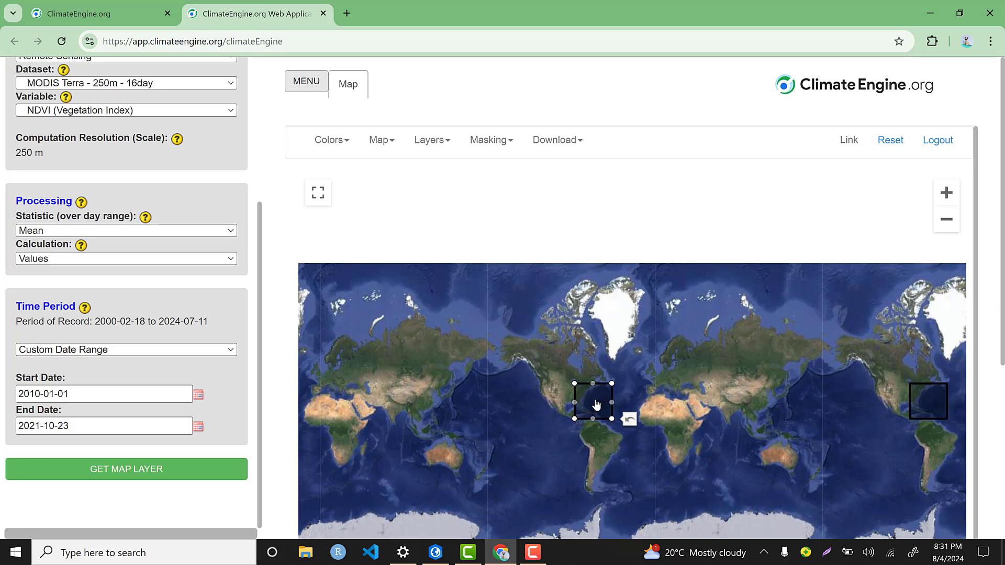
{"action": "mouse_move", "coordinate": [597, 404]}
{"action": "left_mouse_down"}
{"action": "mouse_move", "coordinate": [696, 439]}
{"action": "mouse_move", "coordinate": [670, 419]}
{"action": "left_mouse_up"}
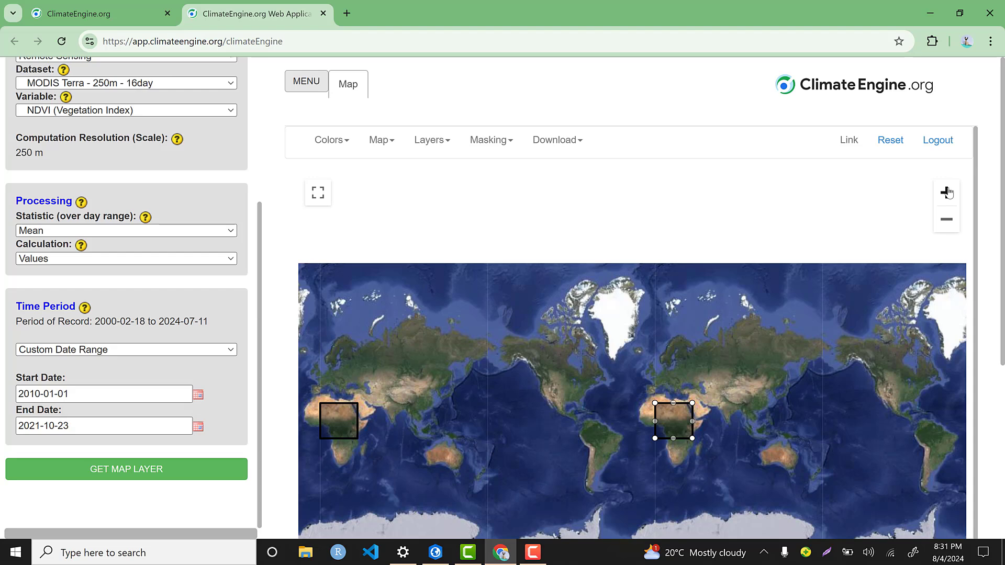
Shrink the download rectangle over Africa until it covers only central Ethiopia
{"action": "left_click", "coordinate": [946, 193]}
{"action": "left_click", "coordinate": [946, 193]}
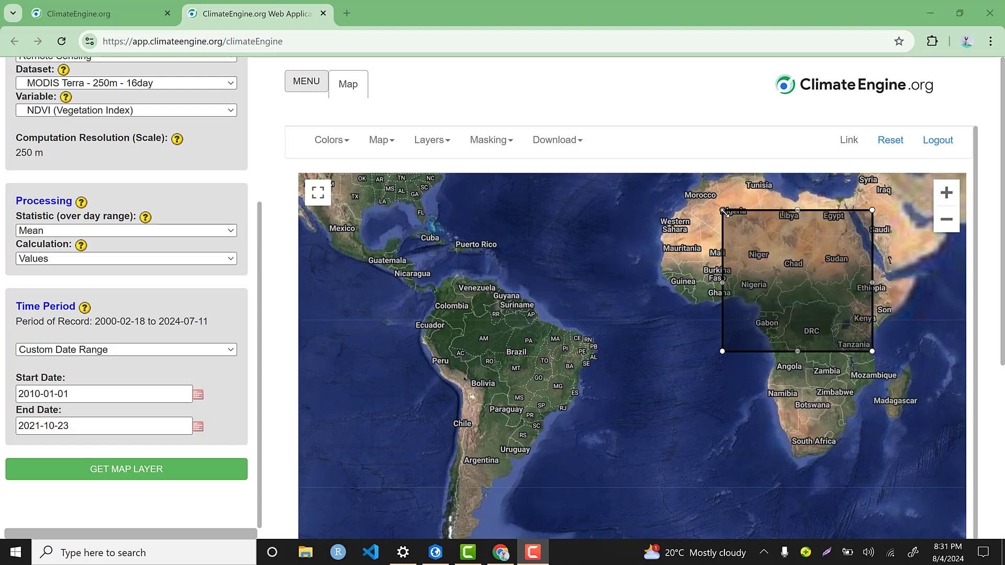
{"action": "mouse_move", "coordinate": [885, 282]}
{"action": "left_mouse_down"}
{"action": "mouse_move", "coordinate": [865, 277]}
{"action": "mouse_move", "coordinate": [812, 302]}
{"action": "mouse_move", "coordinate": [806, 328]}
{"action": "mouse_move", "coordinate": [809, 294]}
{"action": "left_mouse_up"}
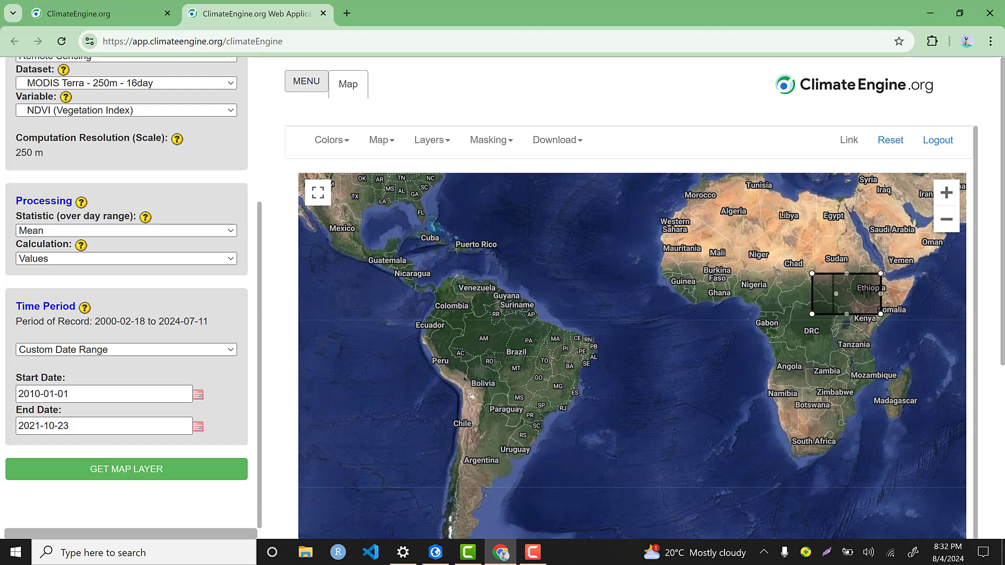
{"action": "left_click_drag", "start_coordinate": [880, 294], "coordinate": [859, 293]}
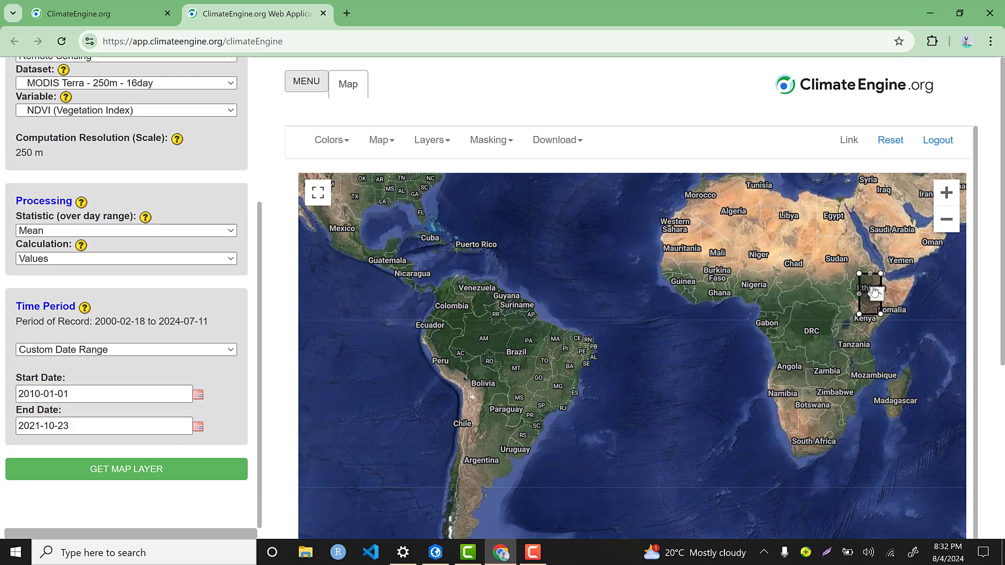
{"action": "left_click", "coordinate": [874, 293]}
Reduce the download rectangle further and fit it around the city of Addis Ababa
{"action": "left_click", "coordinate": [947, 192]}
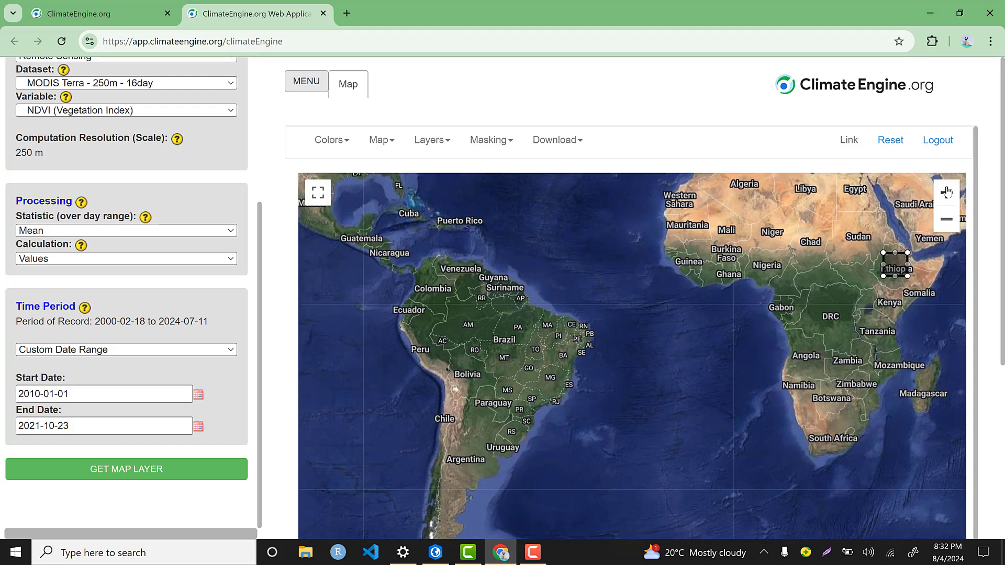
{"action": "left_click_drag", "start_coordinate": [834, 292], "coordinate": [566, 414]}
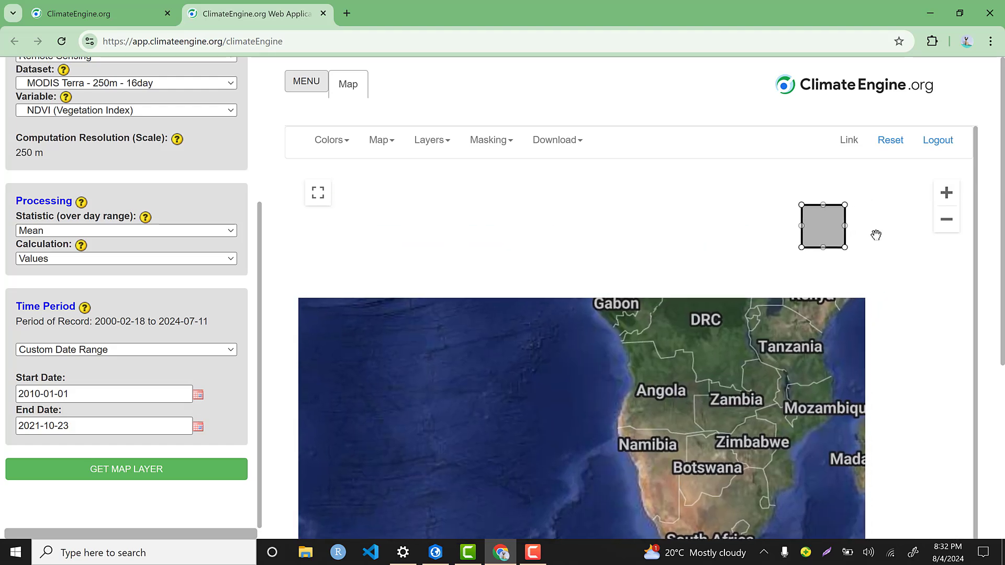
{"action": "left_click_drag", "start_coordinate": [875, 231], "coordinate": [567, 560]}
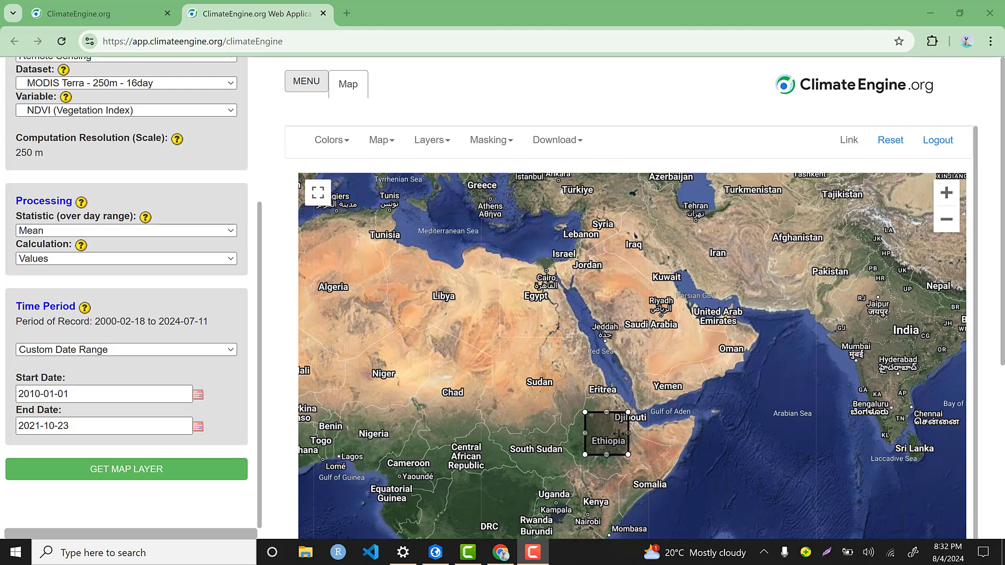
{"action": "left_click_drag", "start_coordinate": [606, 412], "coordinate": [607, 437]}
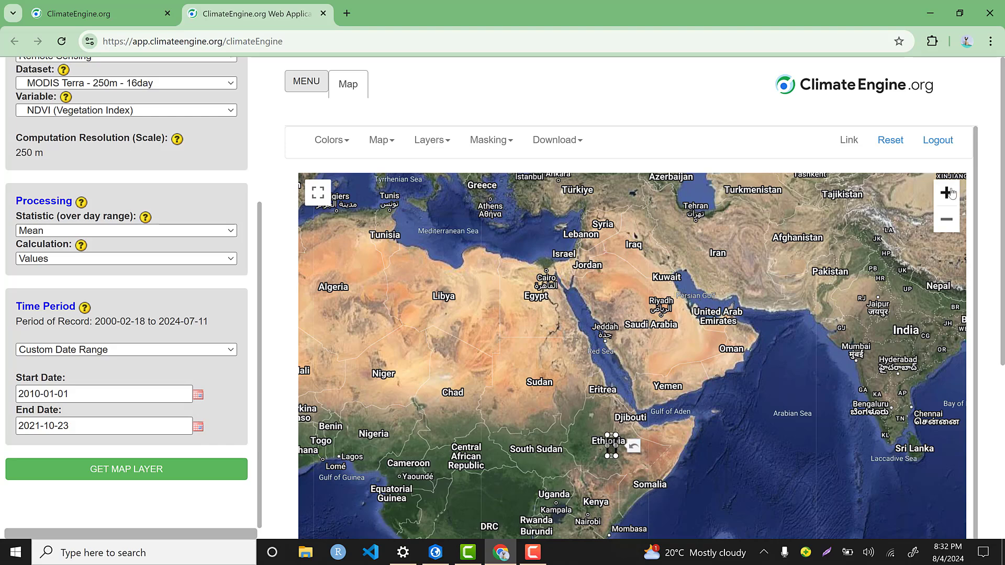
{"action": "scroll", "coordinate": [626, 456], "scroll_direction": "up", "scroll_amount": 3}
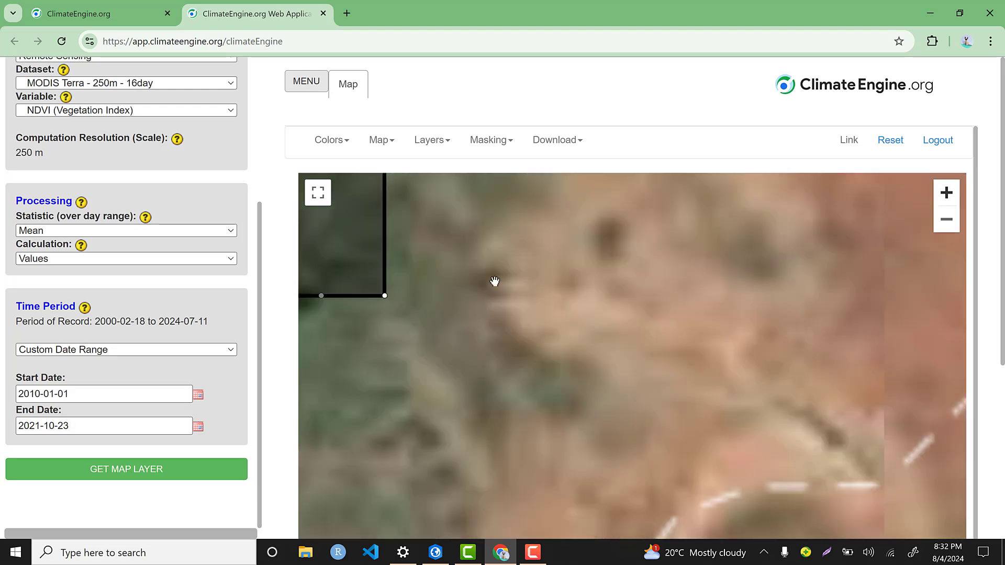
{"action": "left_click_drag", "start_coordinate": [600, 331], "coordinate": [930, 466]}
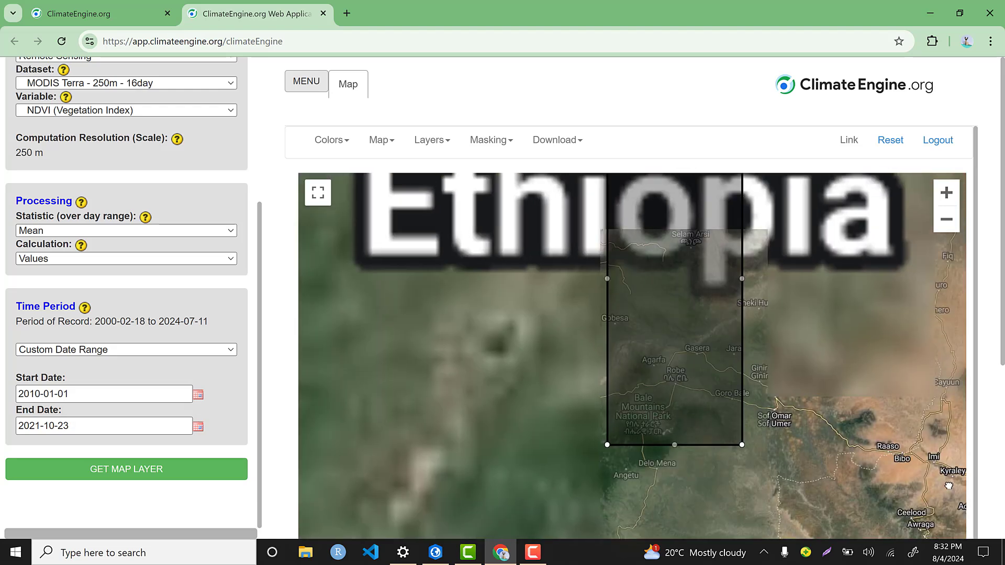
{"action": "scroll", "coordinate": [617, 193], "scroll_direction": "up", "scroll_amount": 1}
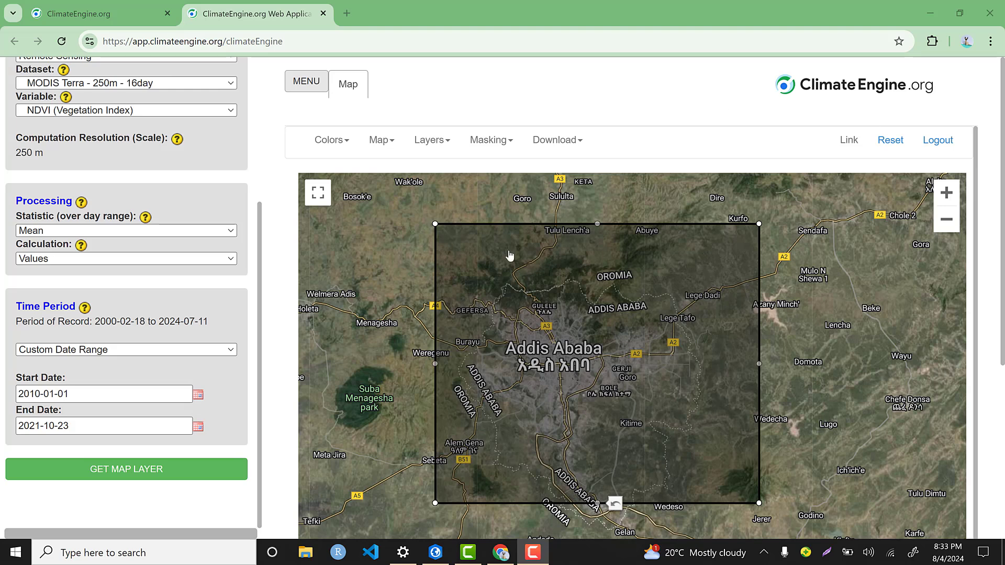
Examine the rectangle's corner coordinates, resolution and filename settings for the geoTIFF map download
{"action": "left_click", "coordinate": [581, 142]}
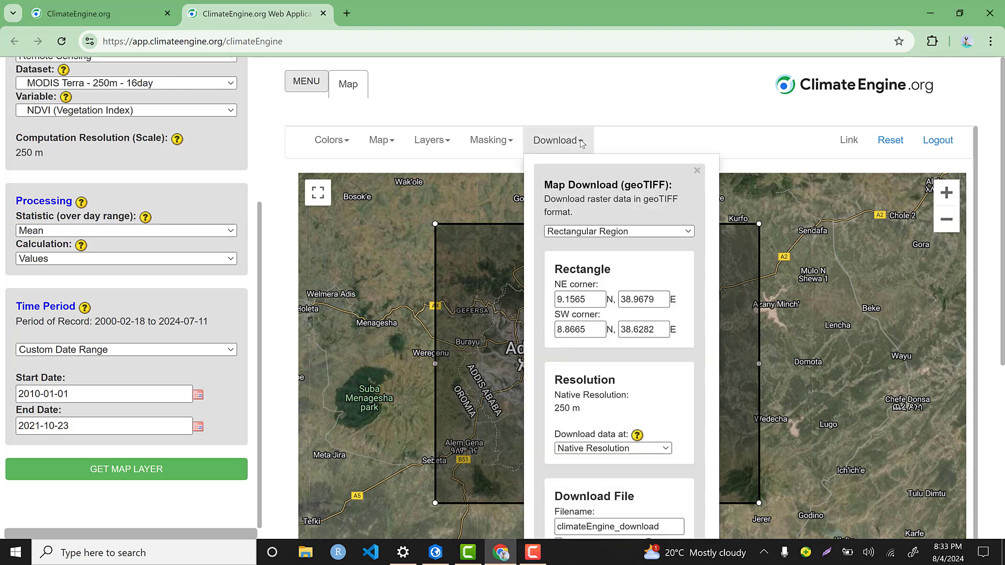
{"action": "triple_click", "coordinate": [713, 296]}
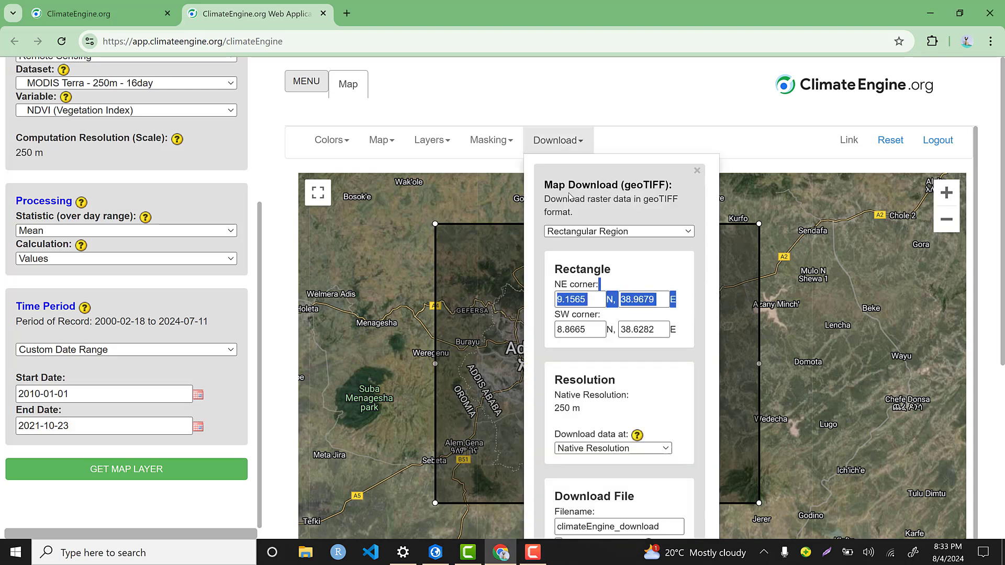
{"action": "scroll", "coordinate": [623, 210], "scroll_direction": "down", "scroll_amount": 2}
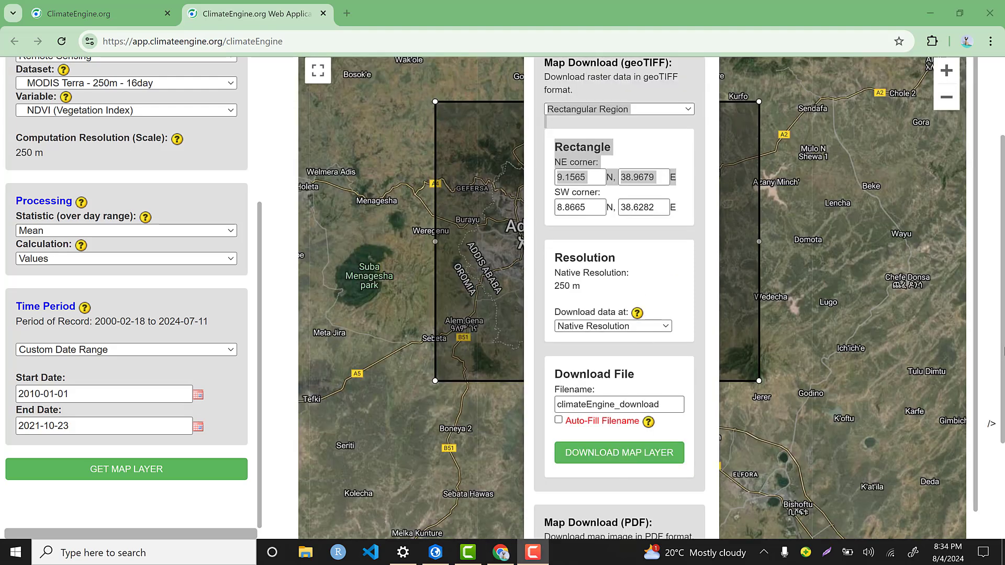
Request the map layer download for the rectangular region and follow the generated link
{"action": "left_click_drag", "start_coordinate": [1004, 280], "coordinate": [1004, 298]}
{"action": "scroll", "coordinate": [1004, 273], "scroll_direction": "down", "scroll_amount": 2}
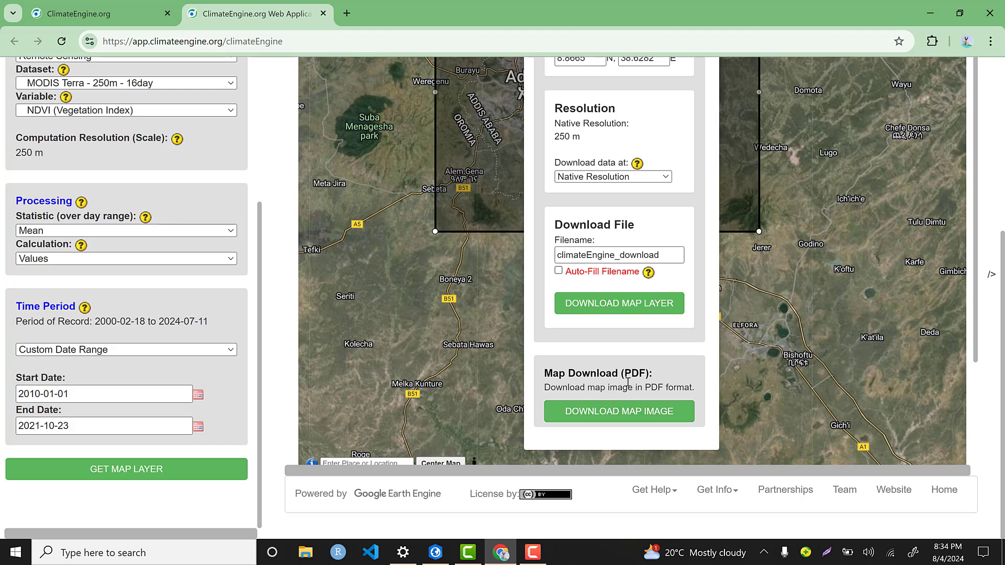
{"action": "left_click", "coordinate": [632, 314]}
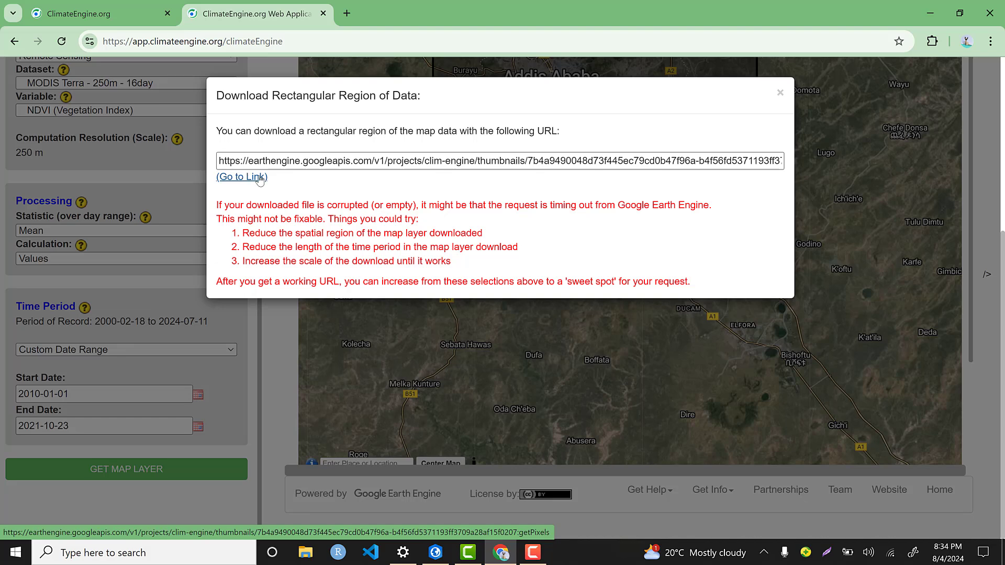
{"action": "left_click", "coordinate": [252, 180]}
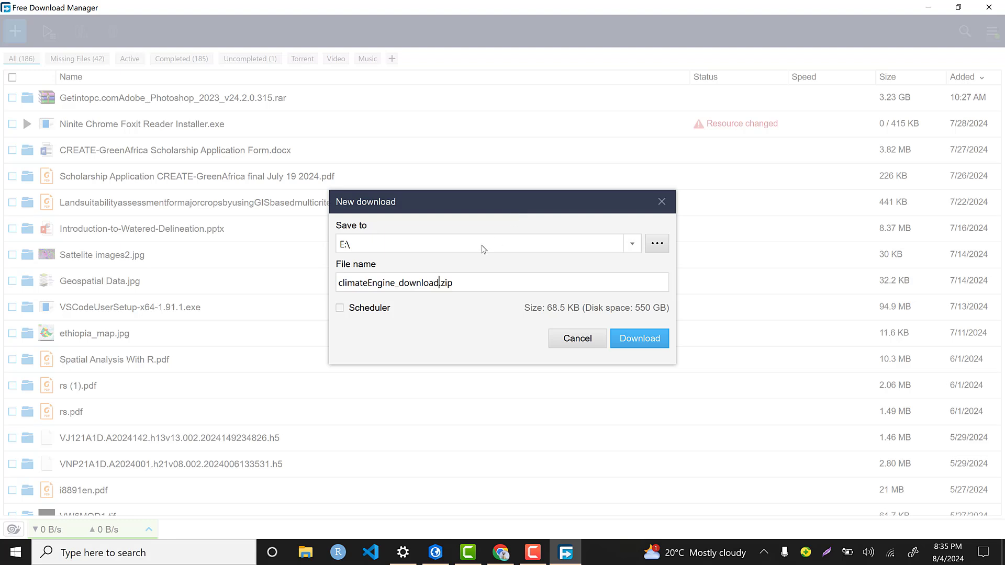
Name the new download climateEngine_download_7.zip and save it to E:\ in Free Download Manager
{"action": "key", "text": "BackSpace"}
{"action": "type", "text": "_&*"}
{"action": "key", "text": "BackSpace"}
{"action": "type", "text": "&"}
{"action": "key", "text": "BackSpace"}
{"action": "key", "text": "BackSpace"}
{"action": "type", "text": "7"}
{"action": "left_click", "coordinate": [646, 350]}
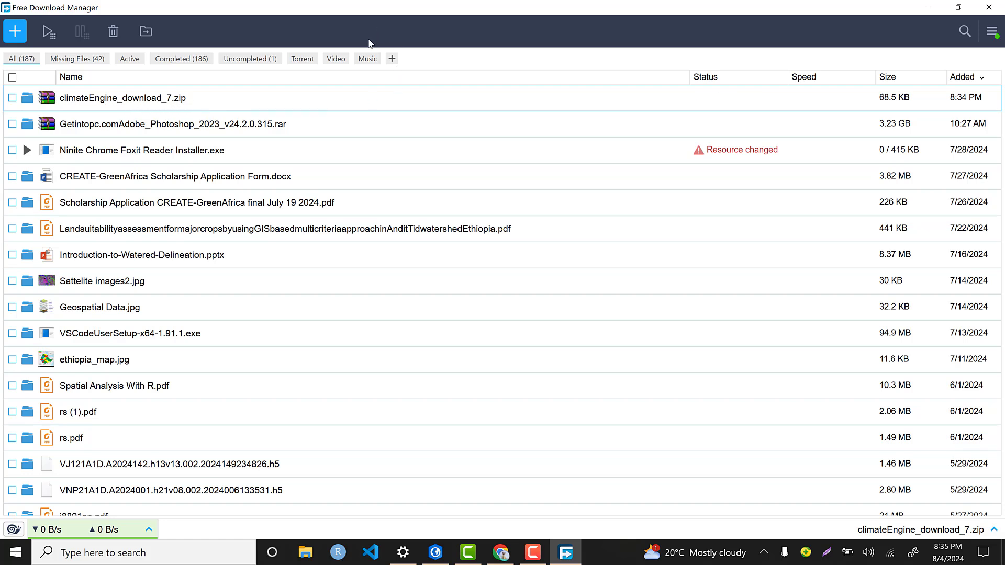
{"action": "key", "text": "F9"}
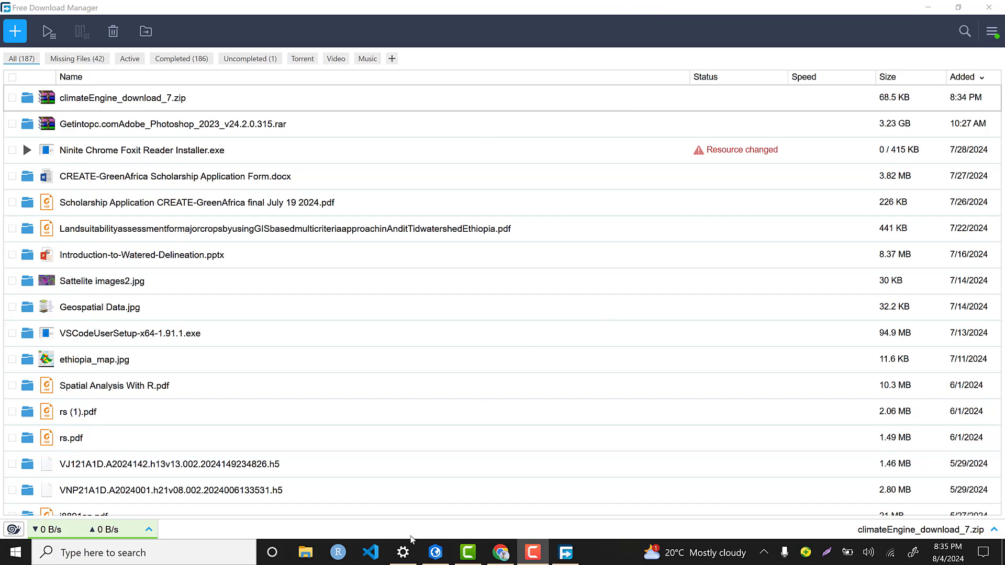
{"action": "left_click", "coordinate": [439, 556]}
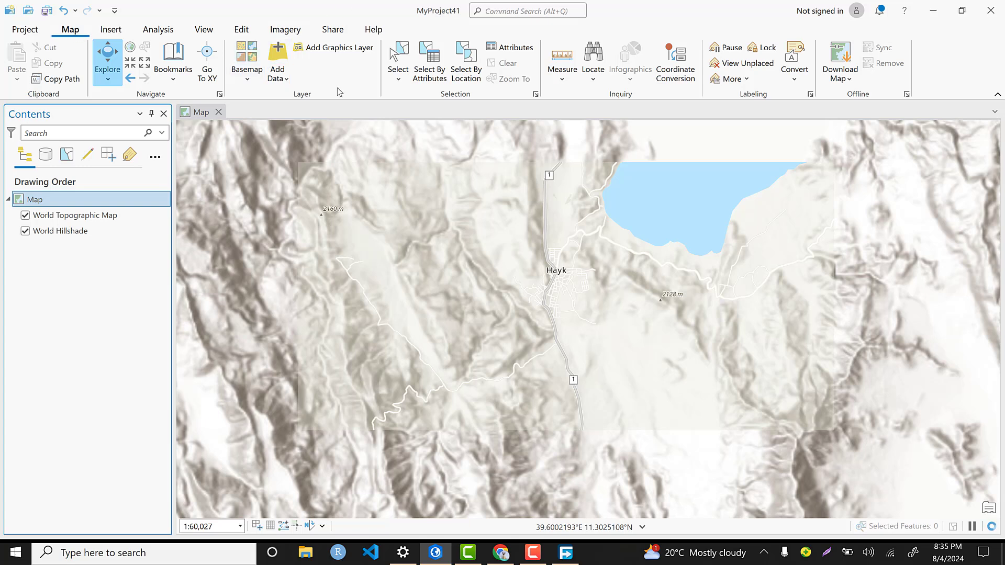
{"action": "left_click", "coordinate": [278, 63]}
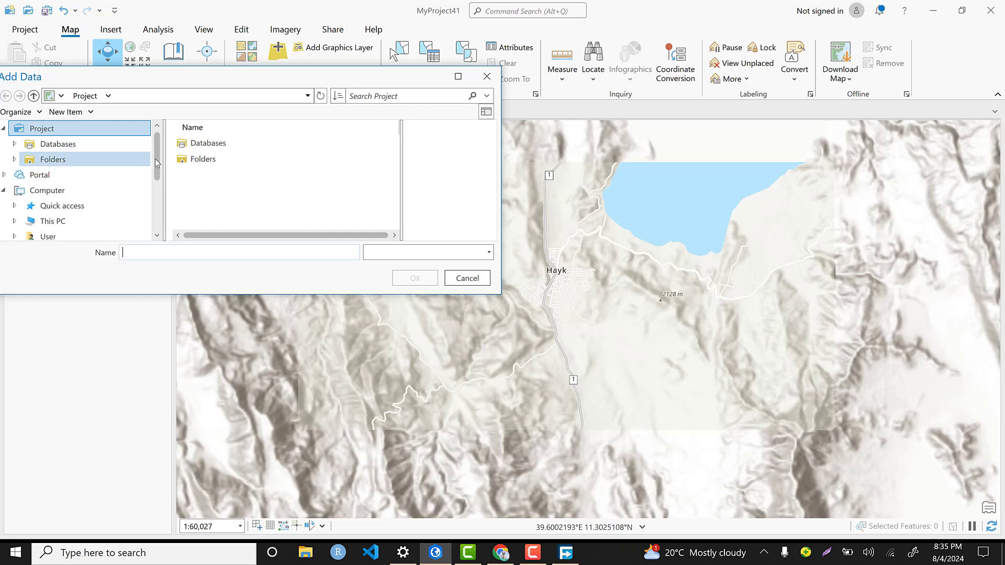
{"action": "scroll", "coordinate": [156, 178], "scroll_direction": "down", "scroll_amount": 2}
{"action": "left_click_drag", "start_coordinate": [152, 200], "coordinate": [158, 169]}
{"action": "scroll", "coordinate": [158, 170], "scroll_direction": "up", "scroll_amount": 3}
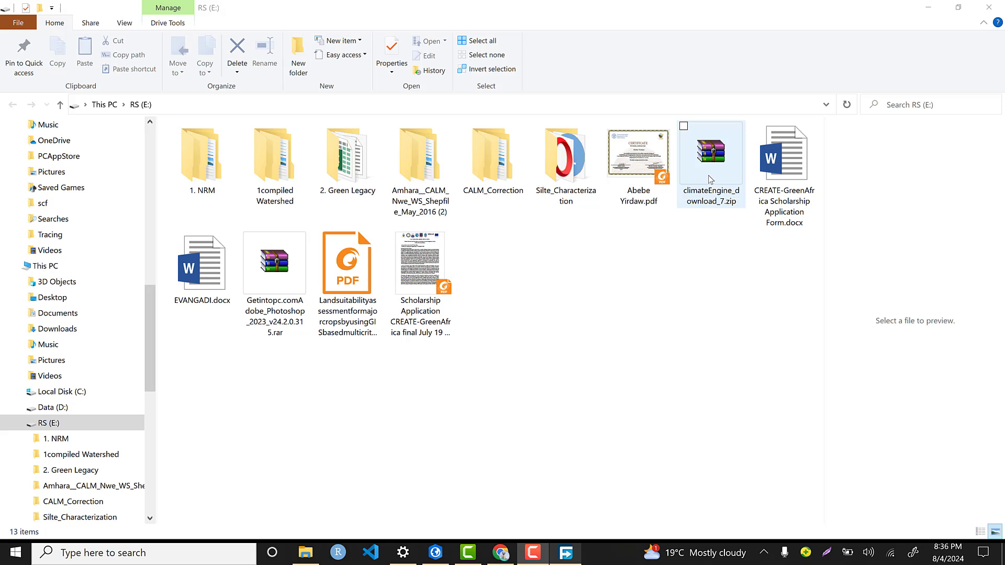
Extract climateEngine_download_7.zip on the RS (E:) drive to the folder E:\climateEngine_download_7 and minimize File Explorer
{"action": "right_click", "coordinate": [711, 179]}
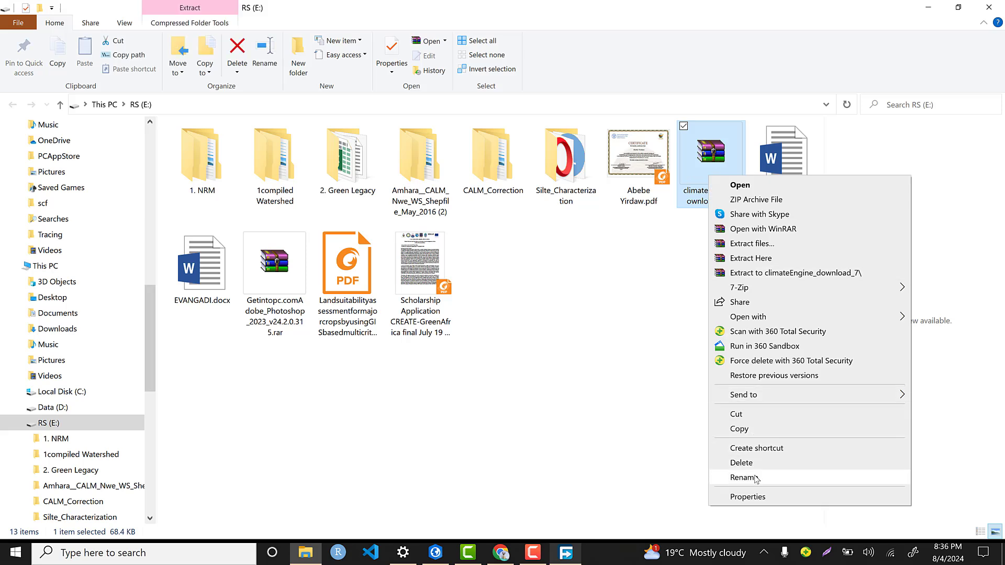
{"action": "left_click", "coordinate": [763, 243]}
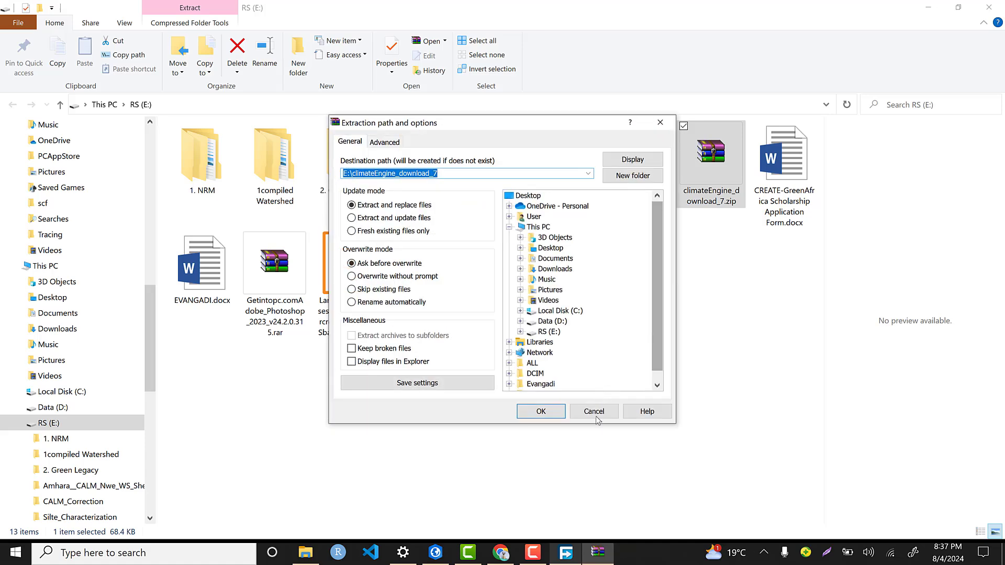
{"action": "left_click", "coordinate": [544, 411]}
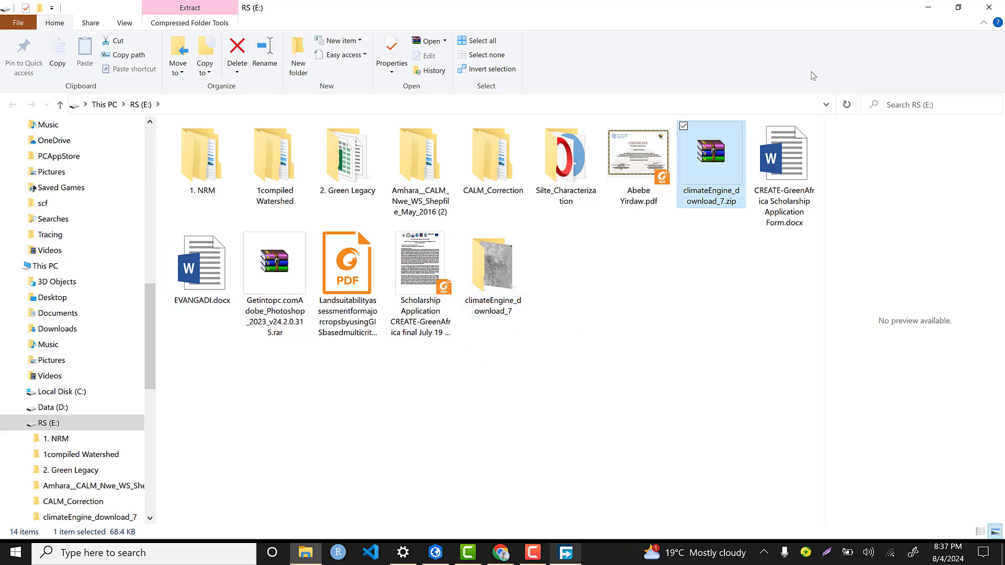
{"action": "left_click", "coordinate": [928, 7]}
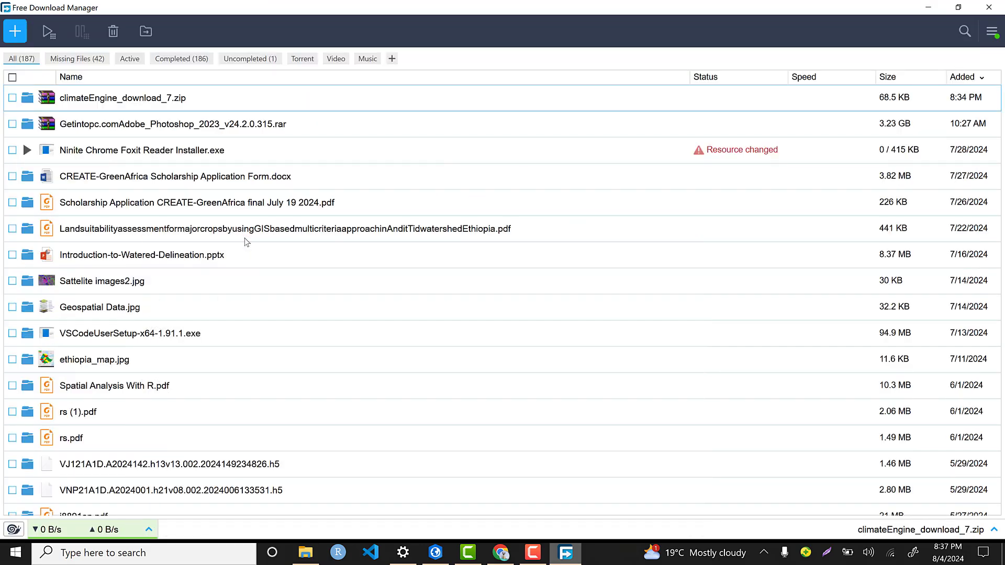
Switch to ArcGIS Pro, restart Add Data and browse to the RS (E:) drive
{"action": "left_click", "coordinate": [436, 553]}
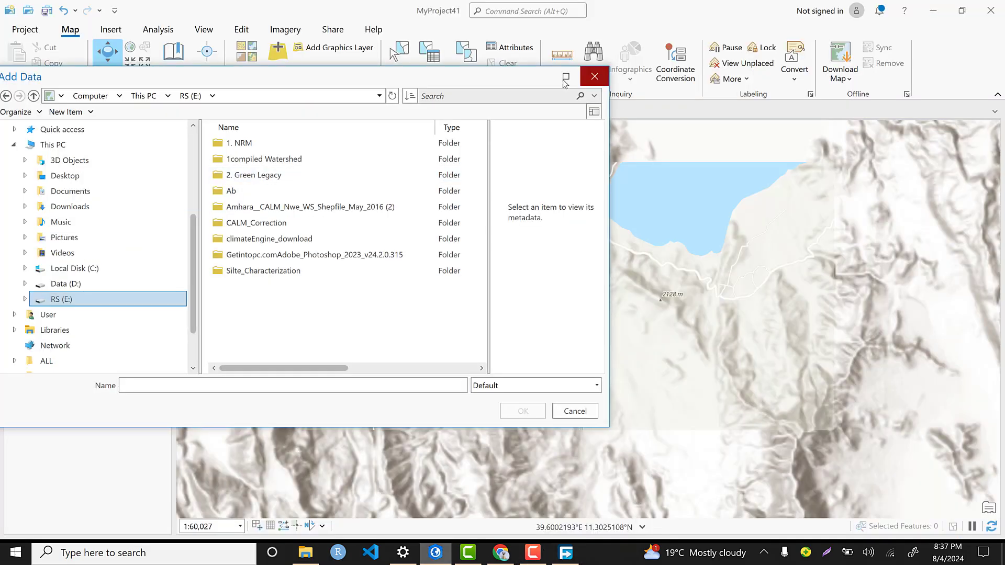
{"action": "left_click", "coordinate": [597, 79]}
{"action": "left_click", "coordinate": [282, 58]}
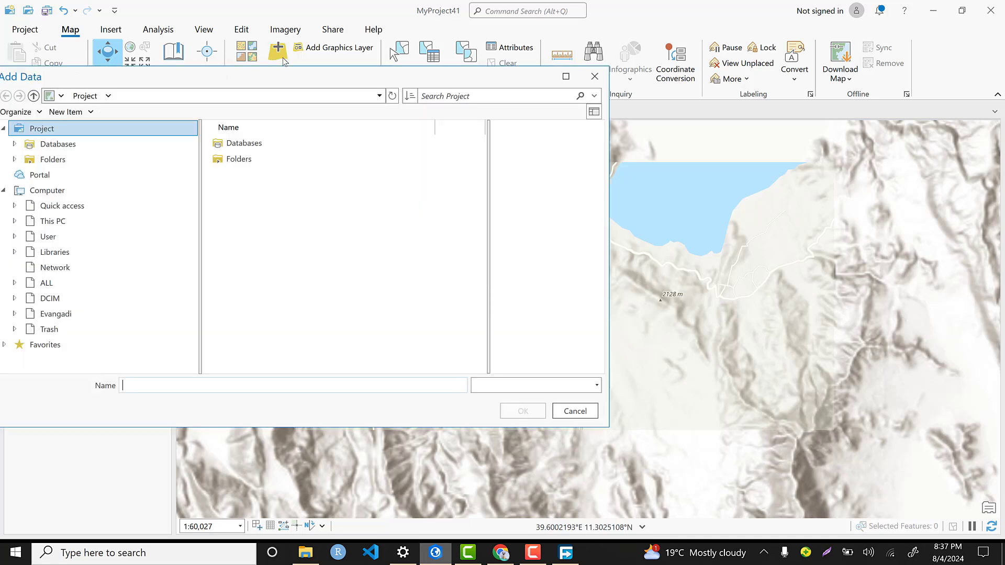
{"action": "left_click", "coordinate": [5, 175]}
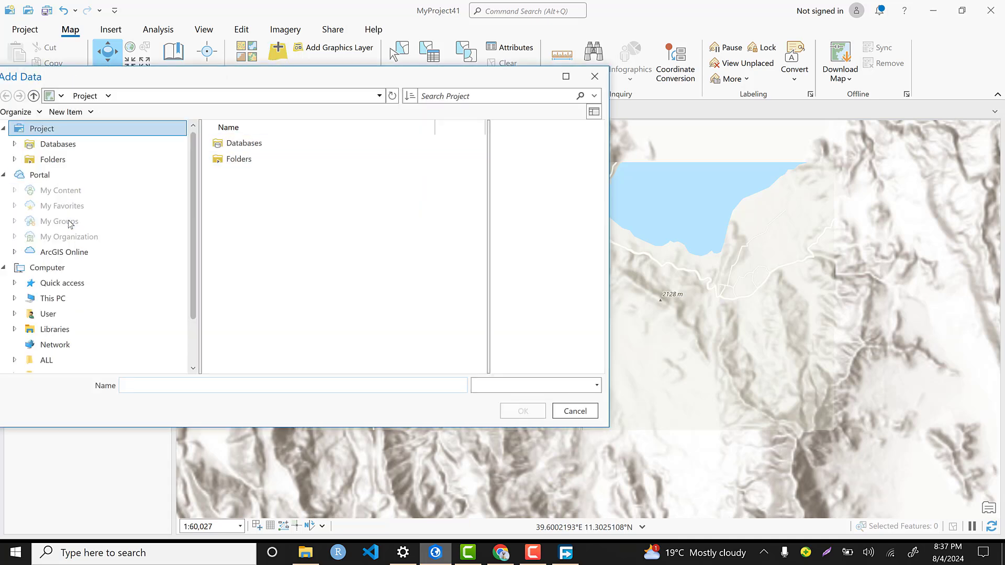
{"action": "left_click", "coordinate": [39, 175]}
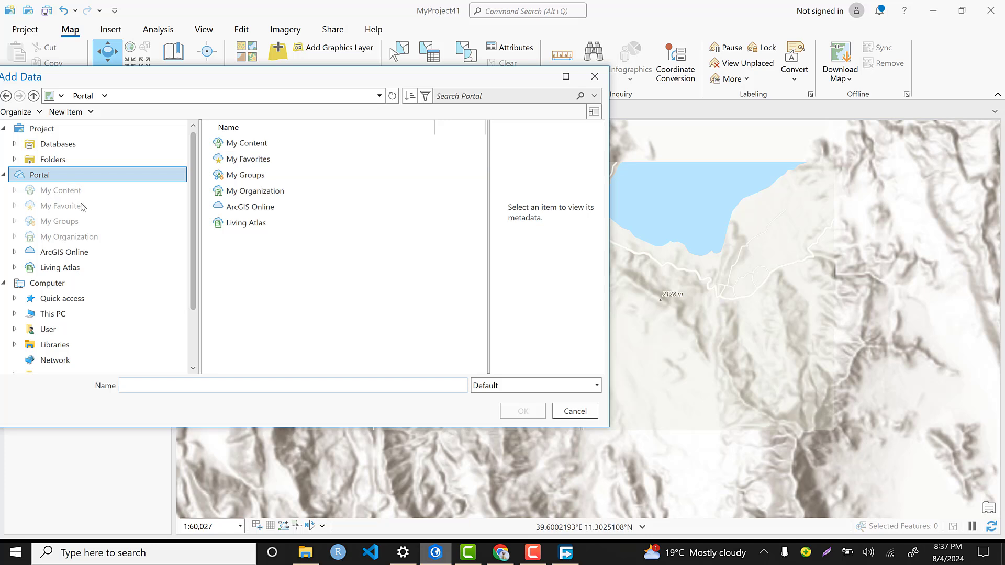
{"action": "scroll", "coordinate": [96, 281], "scroll_direction": "down", "scroll_amount": 2}
{"action": "left_click", "coordinate": [67, 240]}
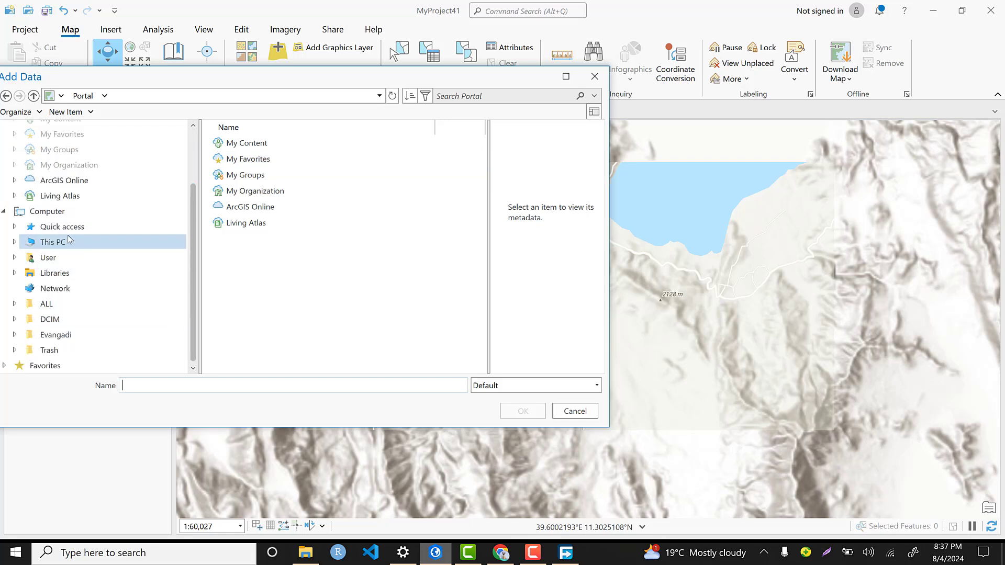
{"action": "double_click", "coordinate": [231, 288]}
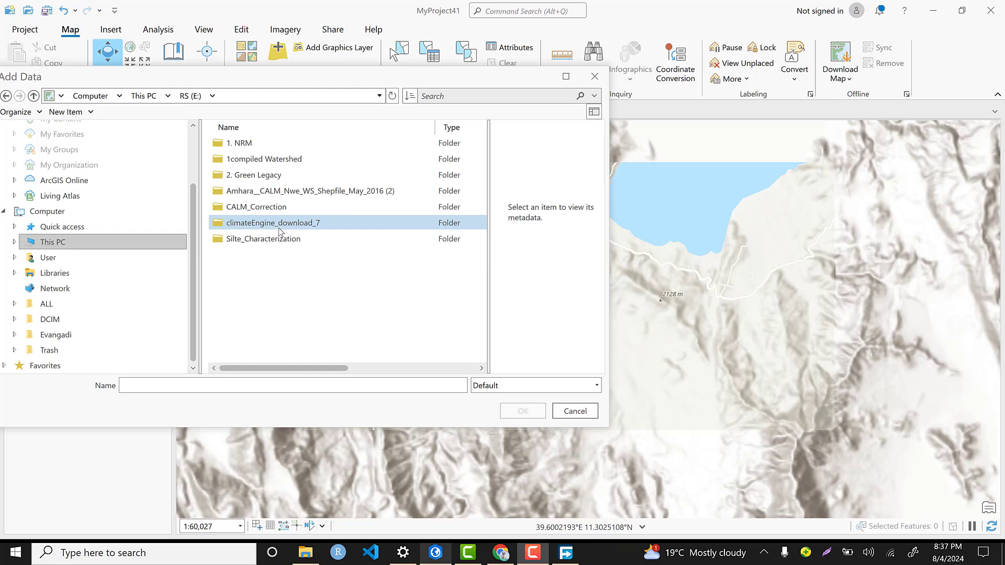
Add the raster climateEngine_download.NDVI.tif from the climateEngine_download_7 folder to the map
{"action": "double_click", "coordinate": [319, 227]}
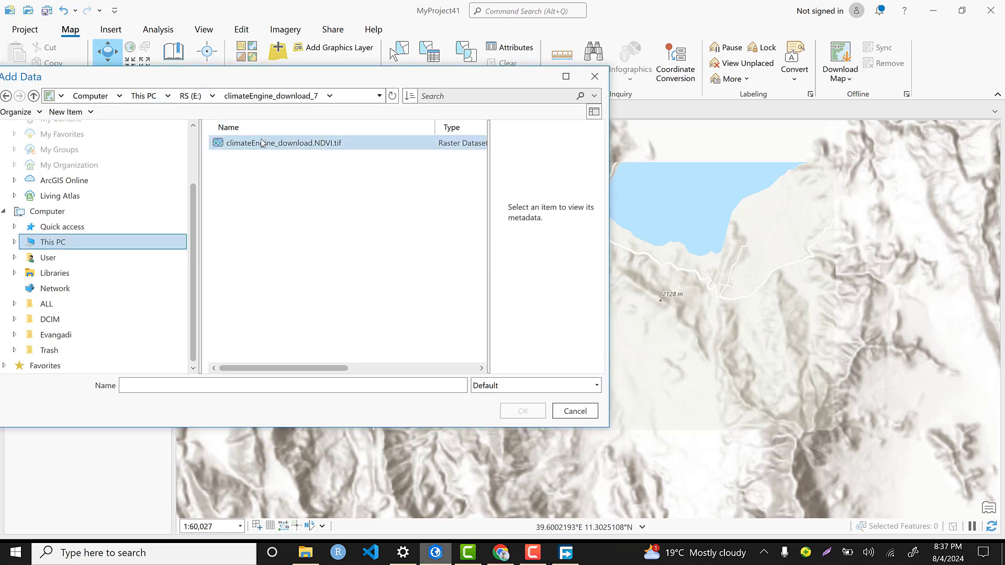
{"action": "left_click", "coordinate": [261, 143]}
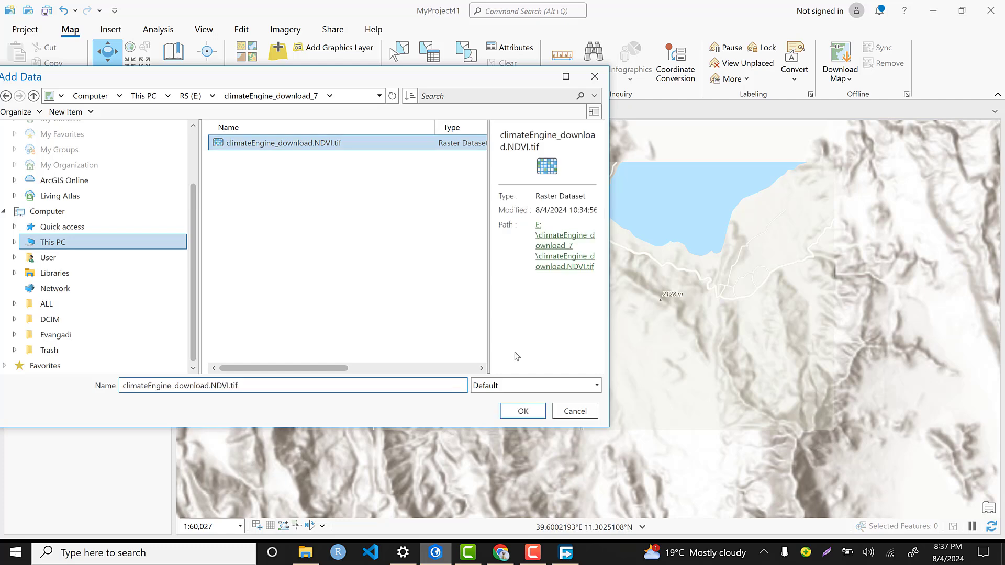
{"action": "left_click", "coordinate": [528, 407]}
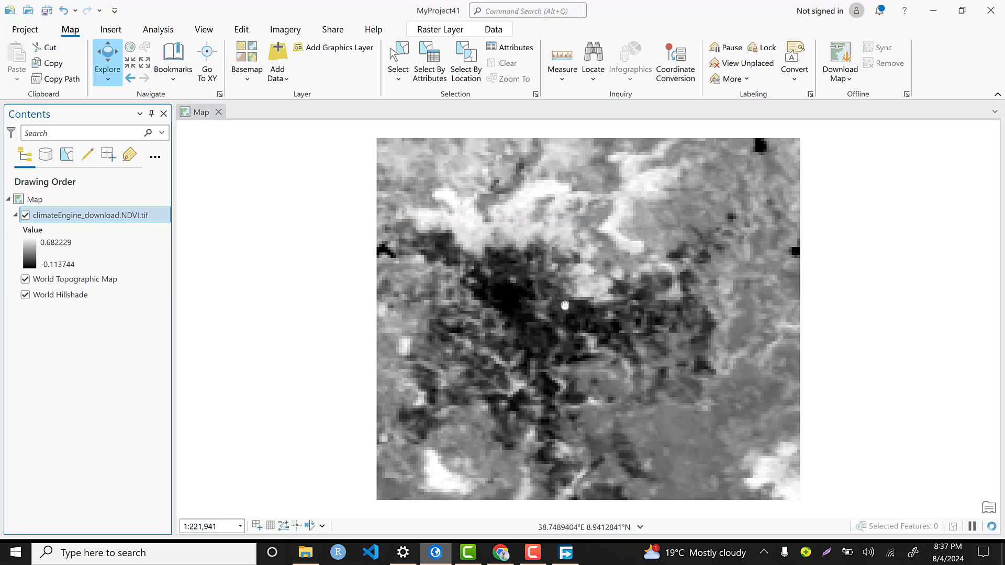
Open the symbology of the climateEngine_download.NDVI.tif layer and apply the purple-blue-green-yellow-red color scheme
{"action": "left_click_drag", "start_coordinate": [581, 300], "coordinate": [549, 307]}
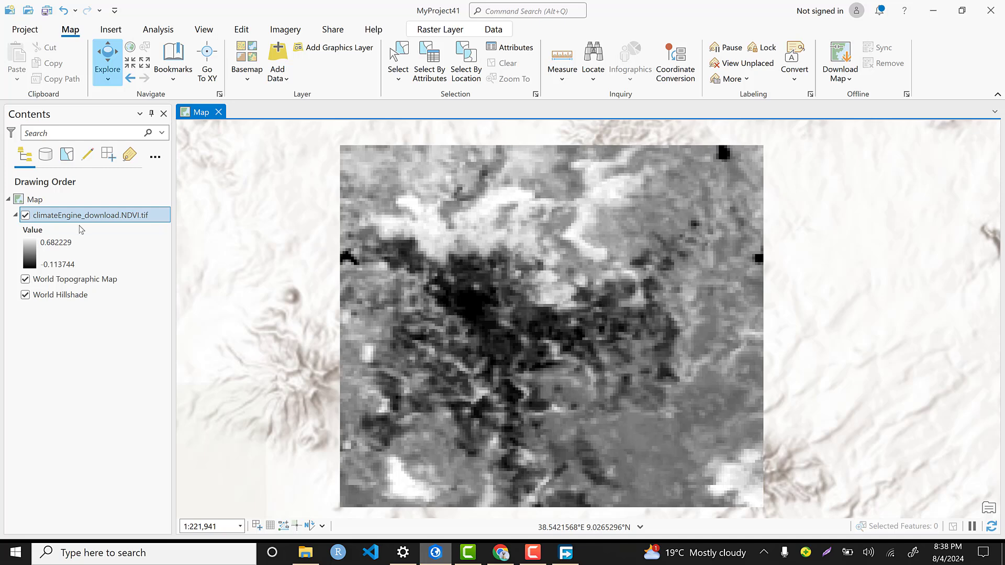
{"action": "right_click", "coordinate": [83, 203]}
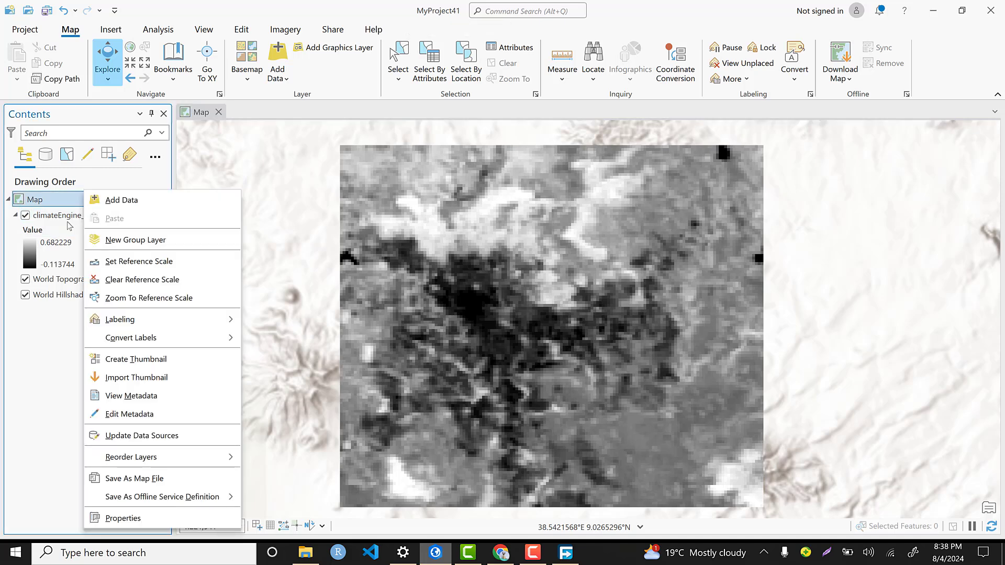
{"action": "left_click", "coordinate": [66, 223]}
{"action": "left_click", "coordinate": [67, 216]}
{"action": "right_click", "coordinate": [67, 216]}
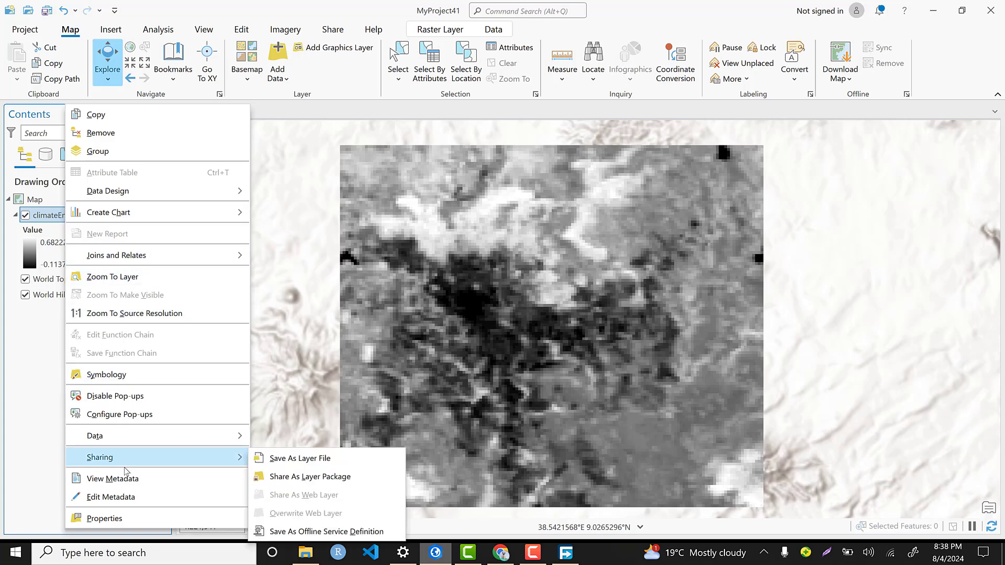
{"action": "mouse_move", "coordinate": [127, 439]}
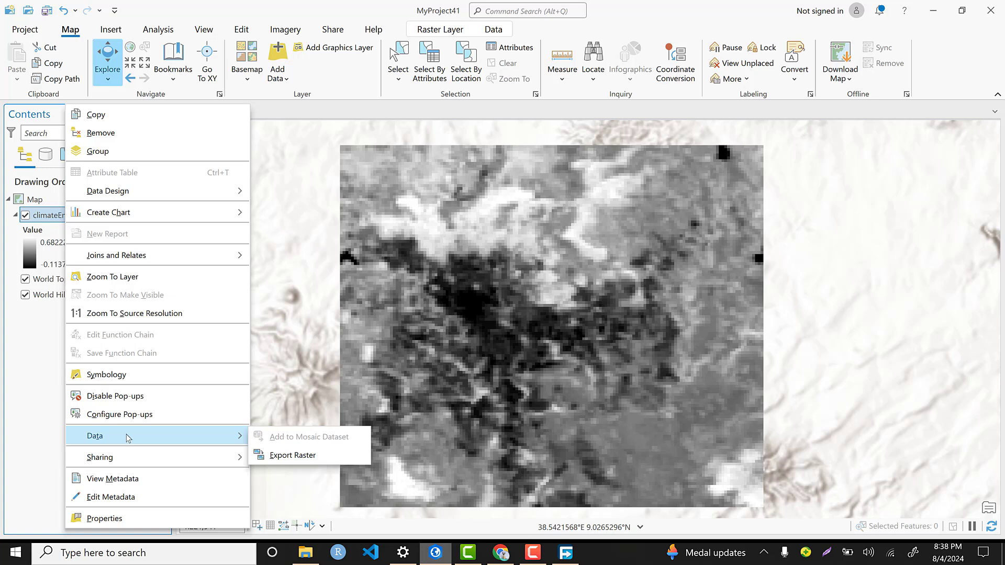
{"action": "left_click", "coordinate": [128, 375]}
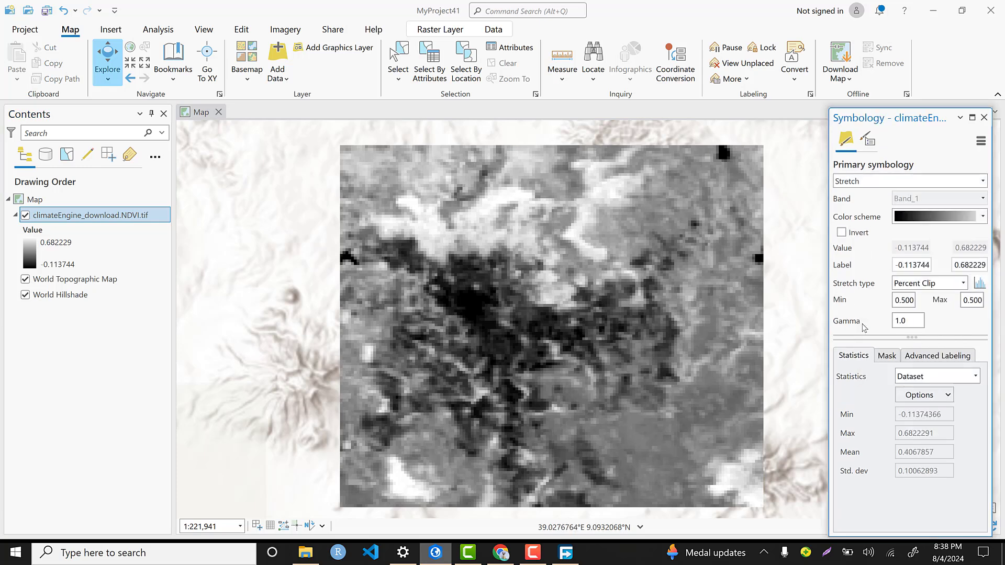
{"action": "left_click", "coordinate": [983, 217]}
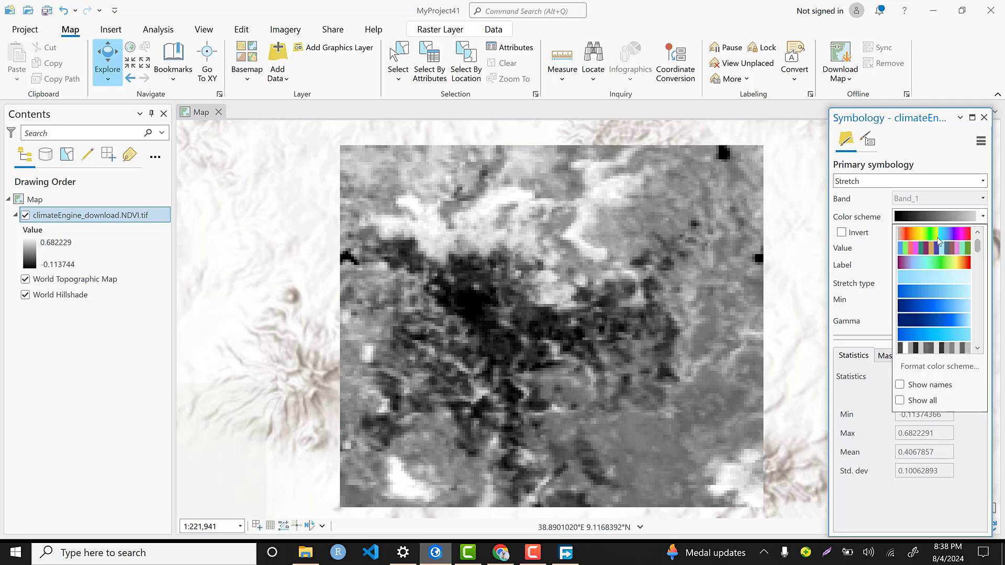
{"action": "left_click", "coordinate": [963, 263]}
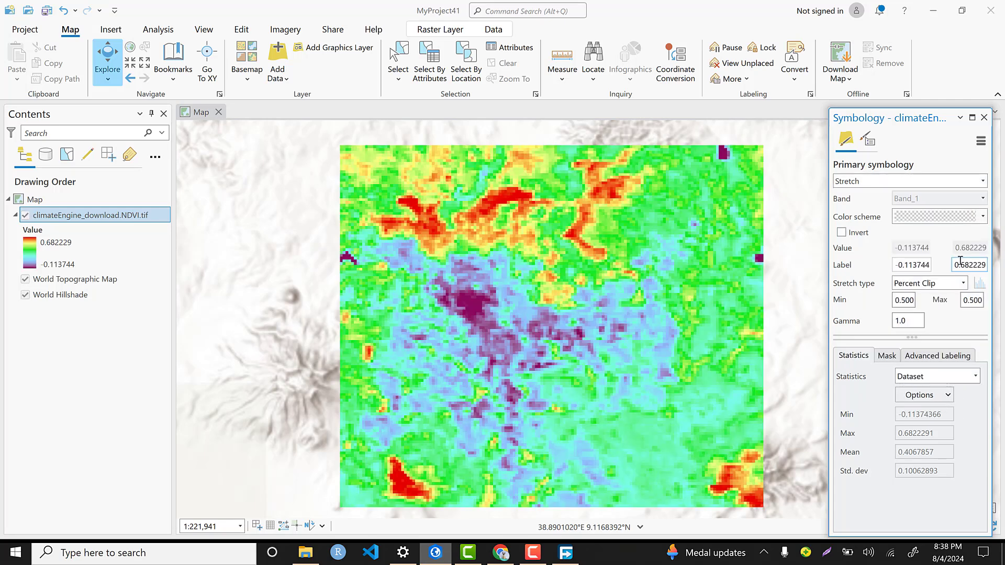
{"action": "left_click", "coordinate": [49, 246]}
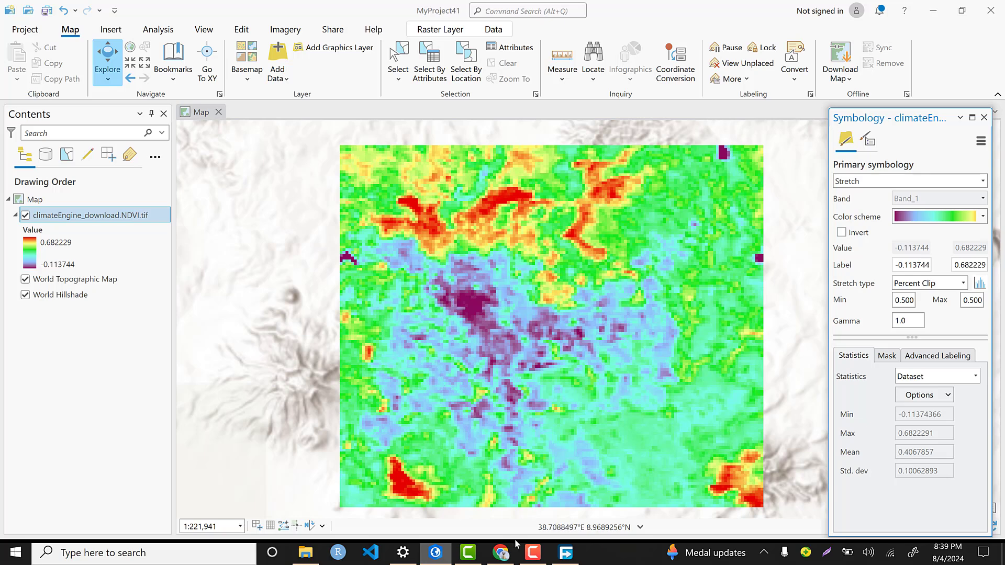
Switch back to ClimateEngine.org in Chrome and close the dialog with the rectangular region download link
{"action": "left_click", "coordinate": [502, 553]}
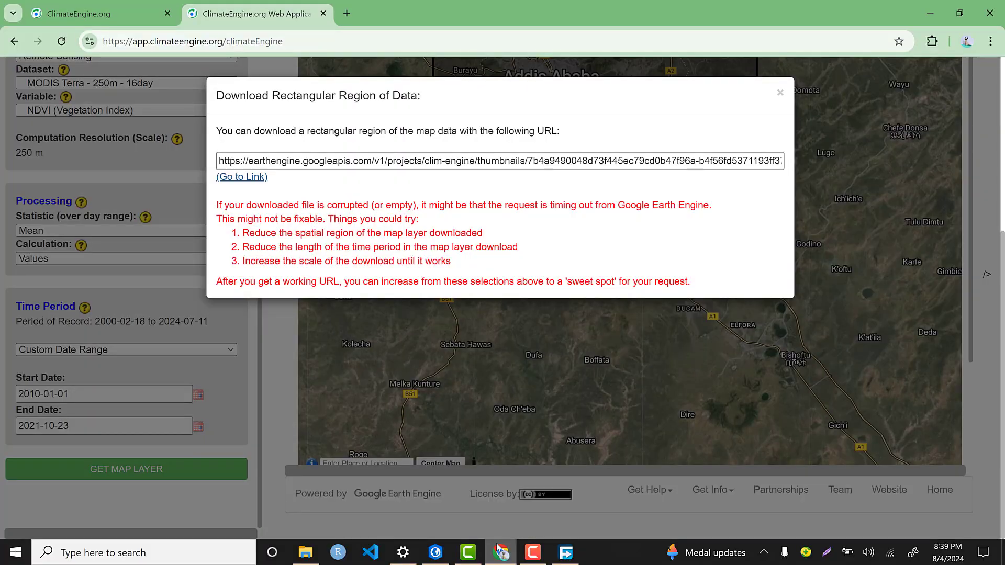
{"action": "left_click", "coordinate": [780, 94]}
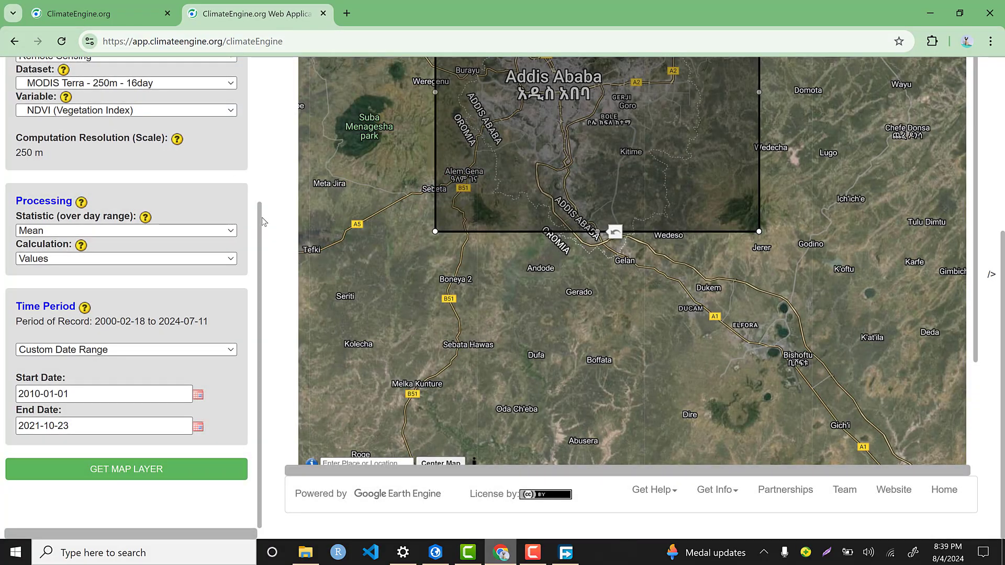
{"action": "left_click_drag", "start_coordinate": [259, 200], "coordinate": [271, 124]}
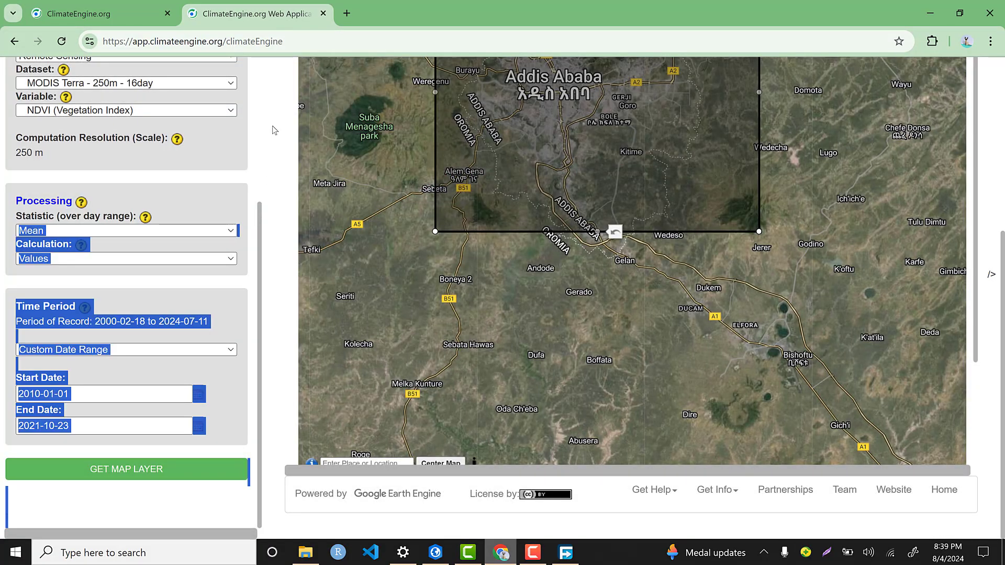
{"action": "left_click_drag", "start_coordinate": [260, 218], "coordinate": [261, 150]}
{"action": "scroll", "coordinate": [263, 155], "scroll_direction": "up", "scroll_amount": 2}
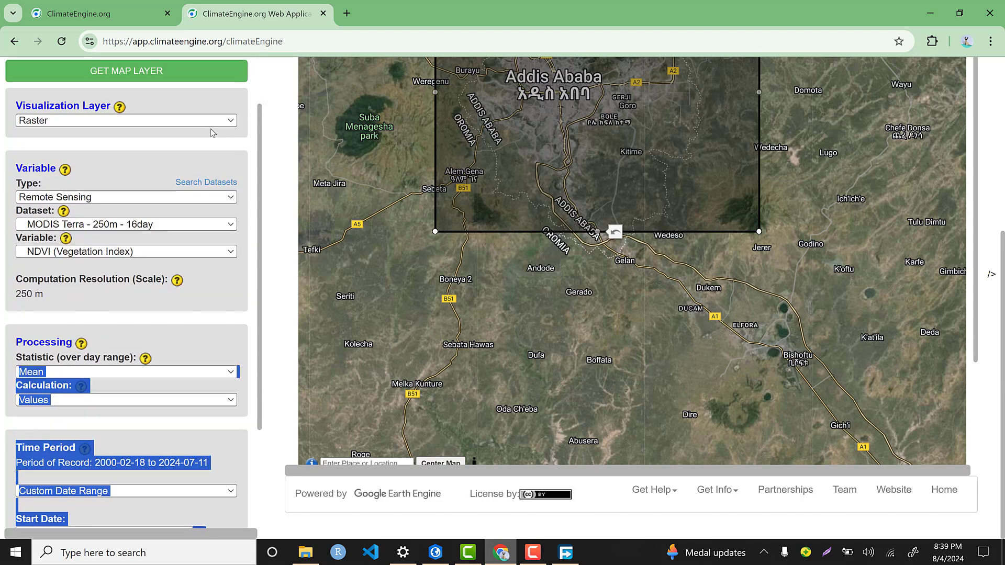
Set the variable type to Climate & Hydrology and open the list of datasets
{"action": "left_click", "coordinate": [196, 121]}
{"action": "left_click", "coordinate": [198, 122]}
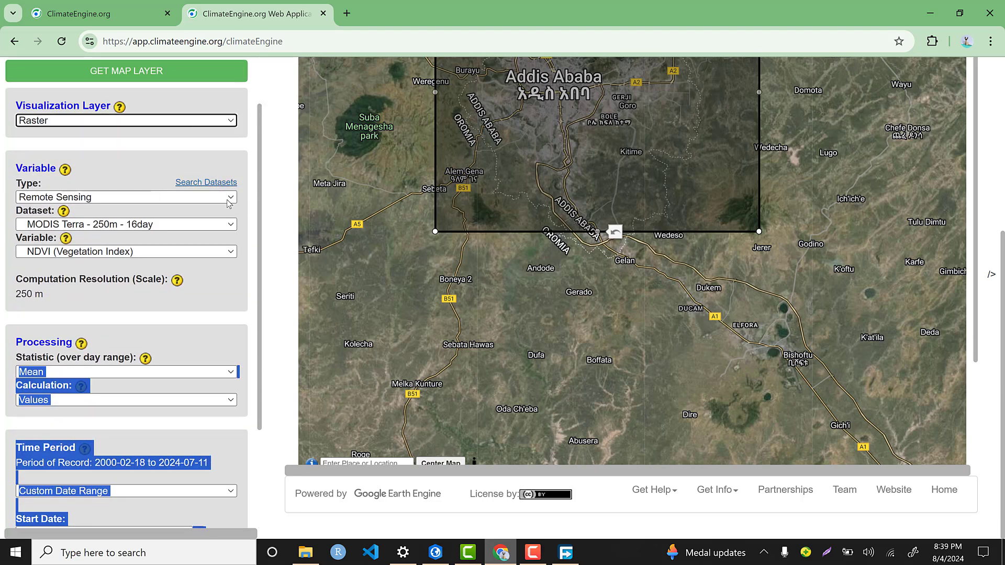
{"action": "left_click", "coordinate": [229, 199]}
{"action": "left_click", "coordinate": [120, 203]}
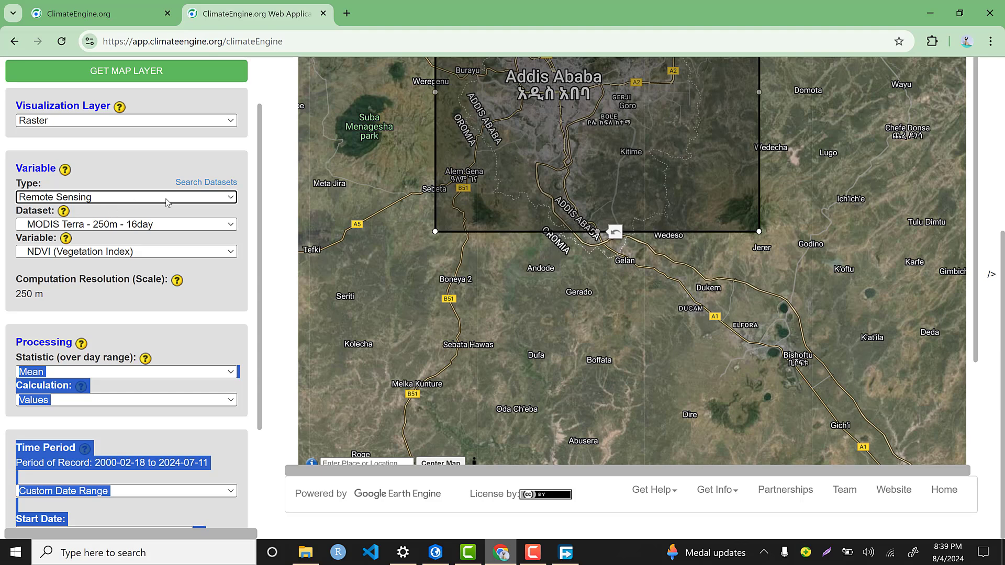
{"action": "left_click", "coordinate": [167, 202]}
{"action": "left_click", "coordinate": [110, 212]}
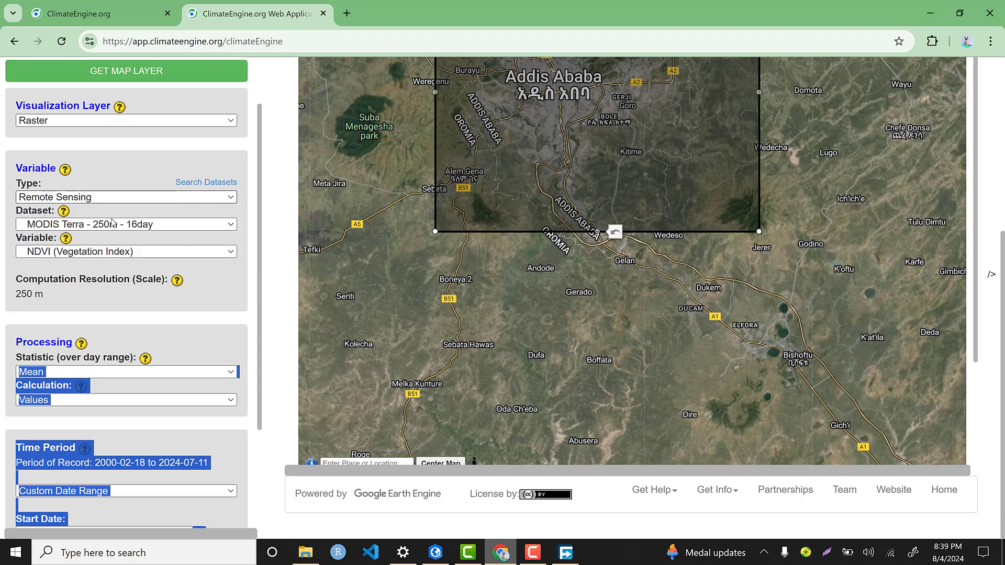
{"action": "left_click", "coordinate": [113, 225]}
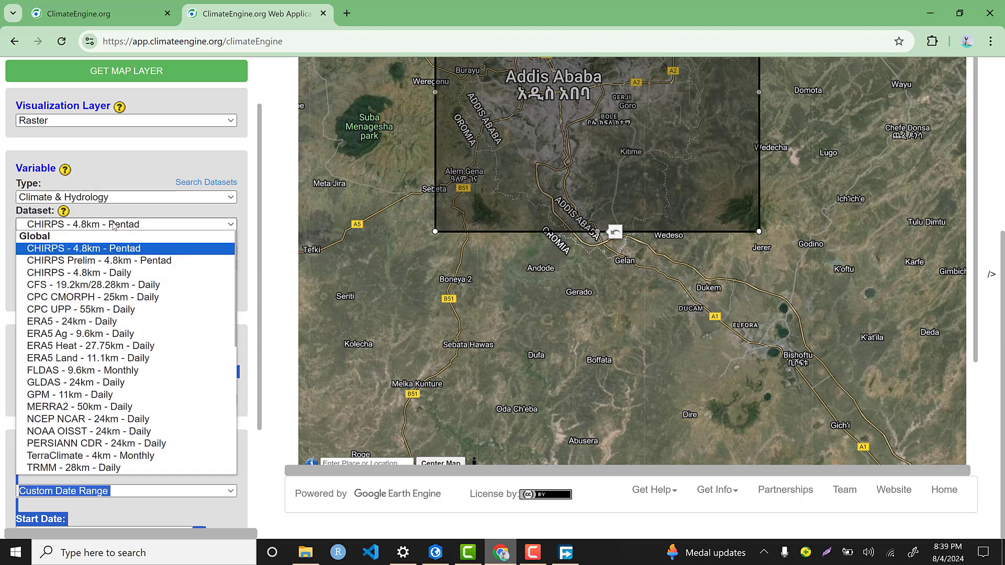